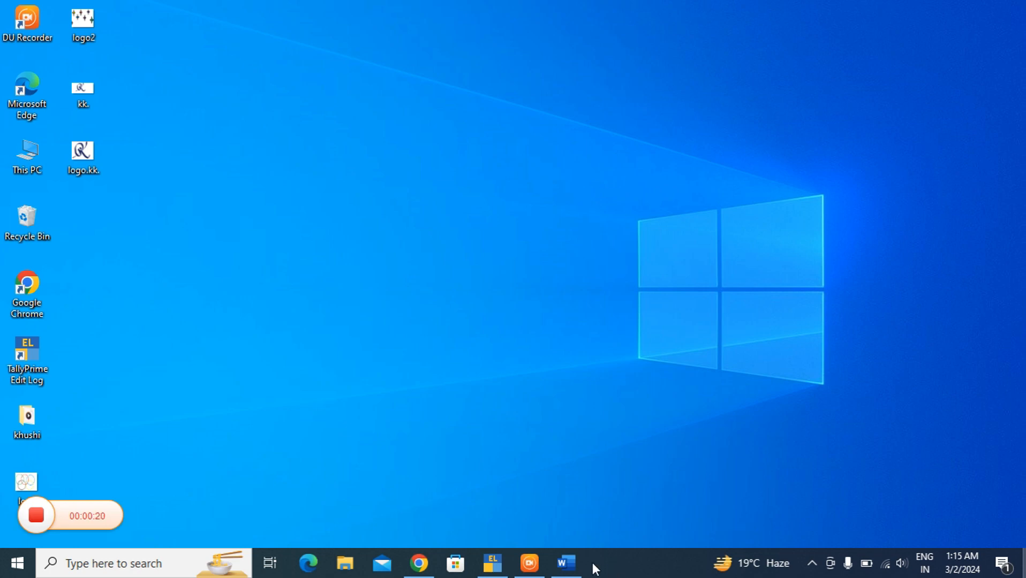
- Open the GST document in Word and review the rate slabs, GST types and the GST in Tally Prime levels
{"action": "left_click", "coordinate": [565, 563]}
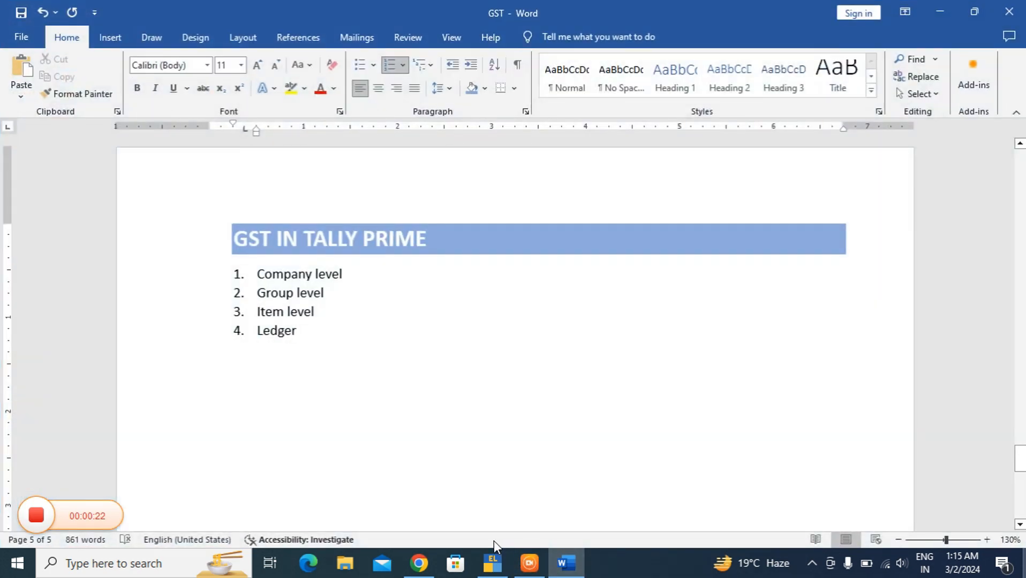
{"action": "scroll", "coordinate": [529, 395], "scroll_direction": "up", "scroll_amount": 5}
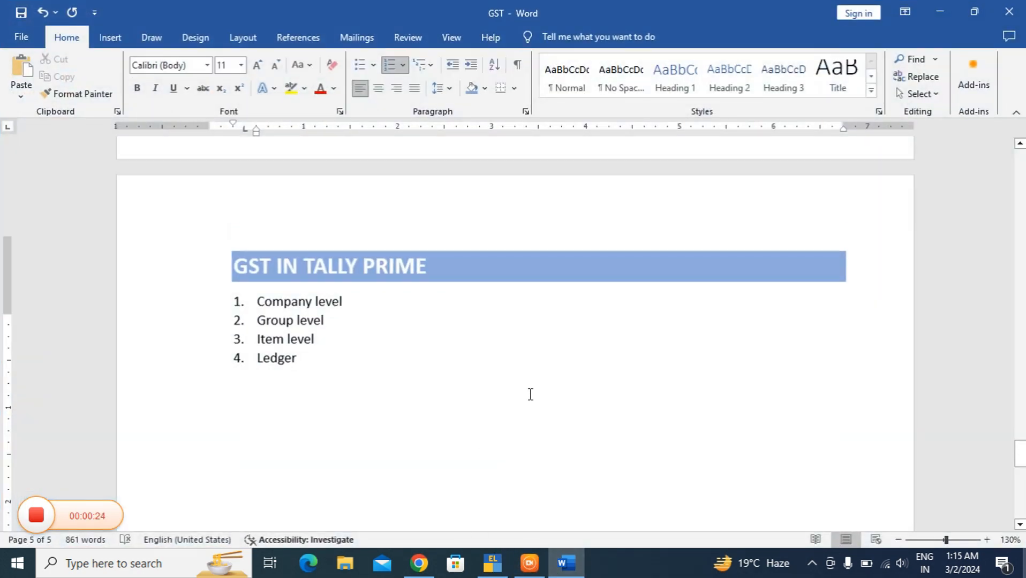
{"action": "scroll", "coordinate": [507, 206], "scroll_direction": "up", "scroll_amount": 3}
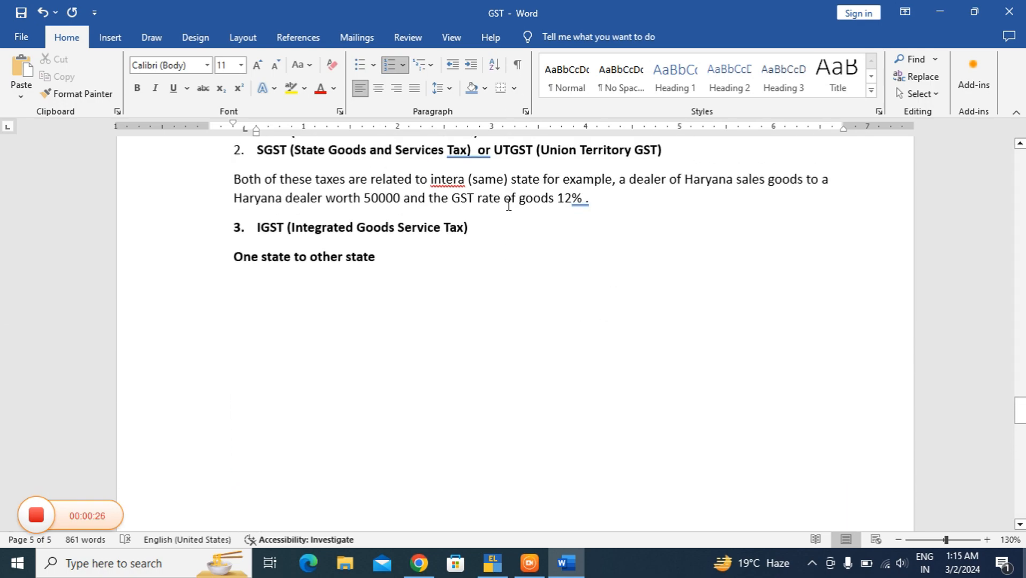
{"action": "scroll", "coordinate": [783, 456], "scroll_direction": "up", "scroll_amount": 10}
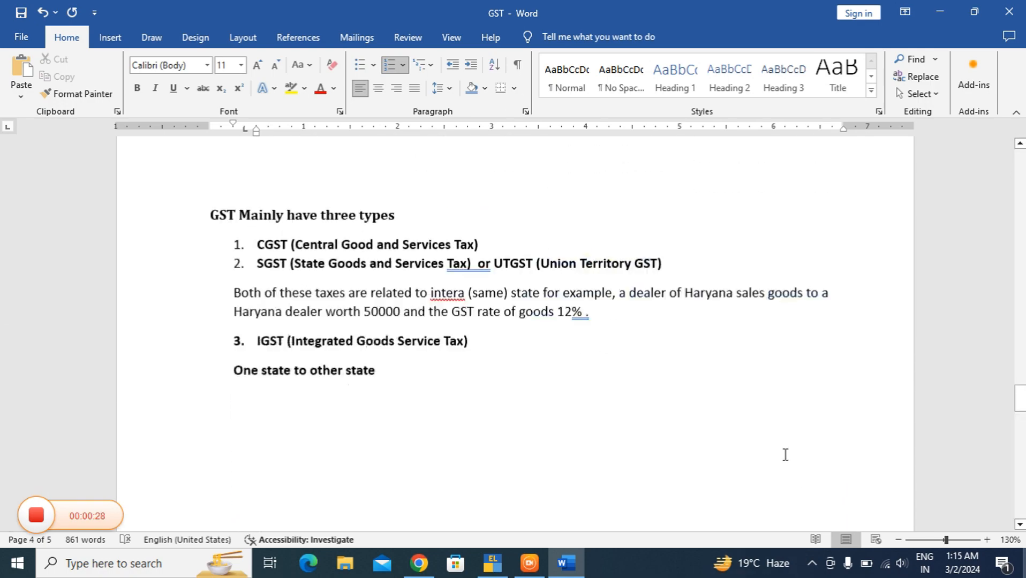
{"action": "scroll", "coordinate": [816, 378], "scroll_direction": "up", "scroll_amount": 10}
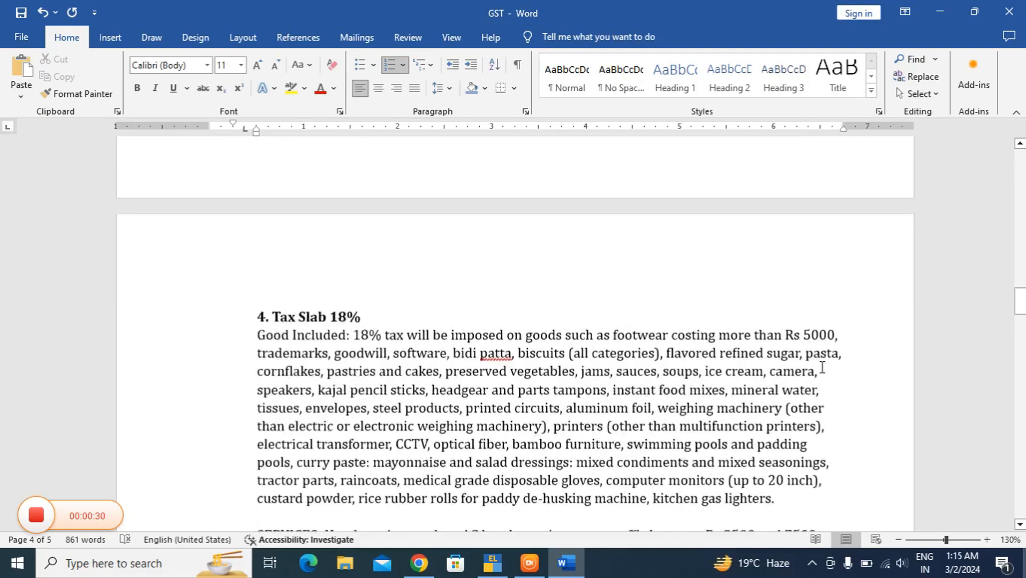
{"action": "scroll", "coordinate": [453, 300], "scroll_direction": "up", "scroll_amount": 10}
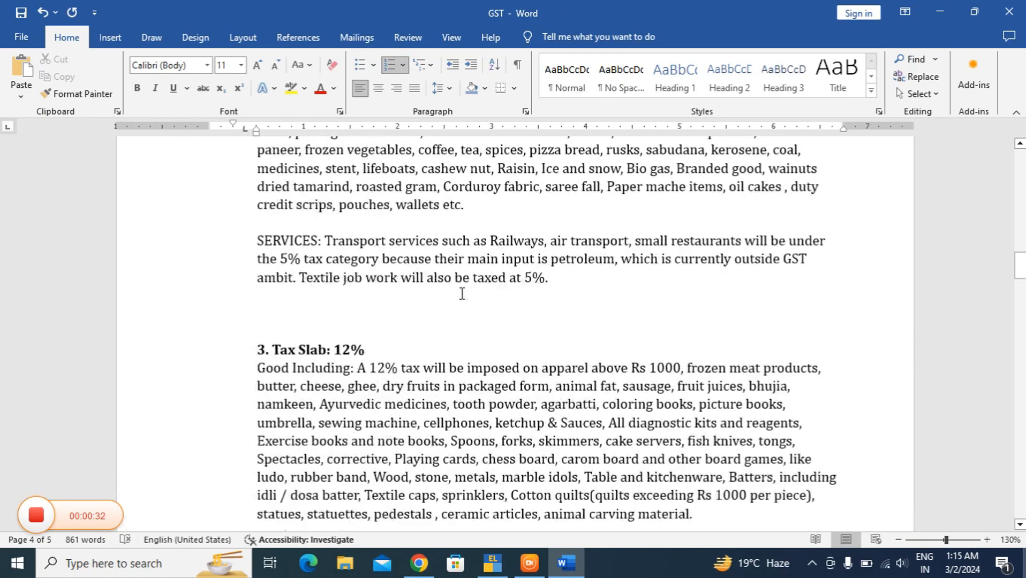
{"action": "scroll", "coordinate": [470, 288], "scroll_direction": "up", "scroll_amount": 20}
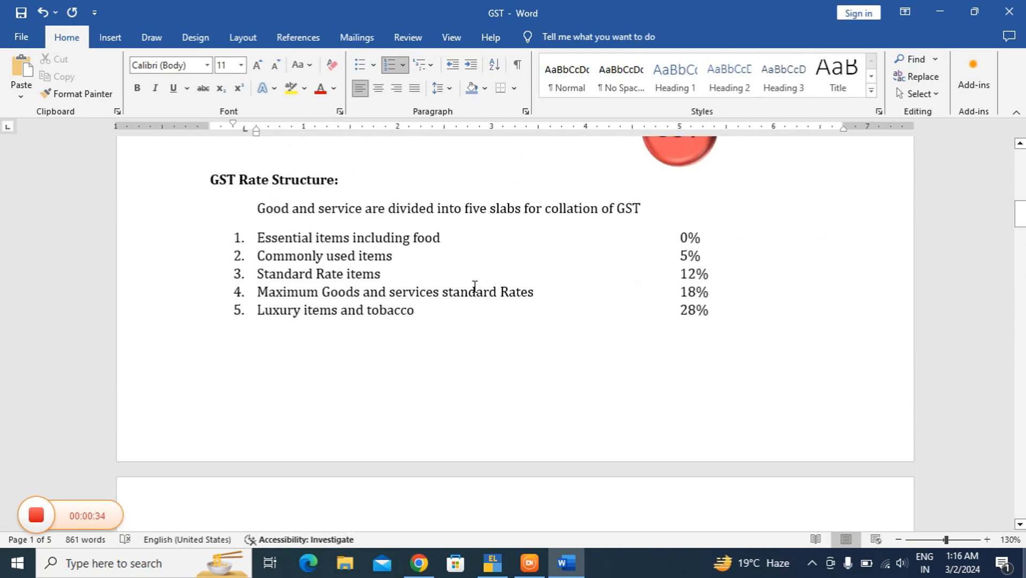
{"action": "scroll", "coordinate": [475, 286], "scroll_direction": "up", "scroll_amount": 5}
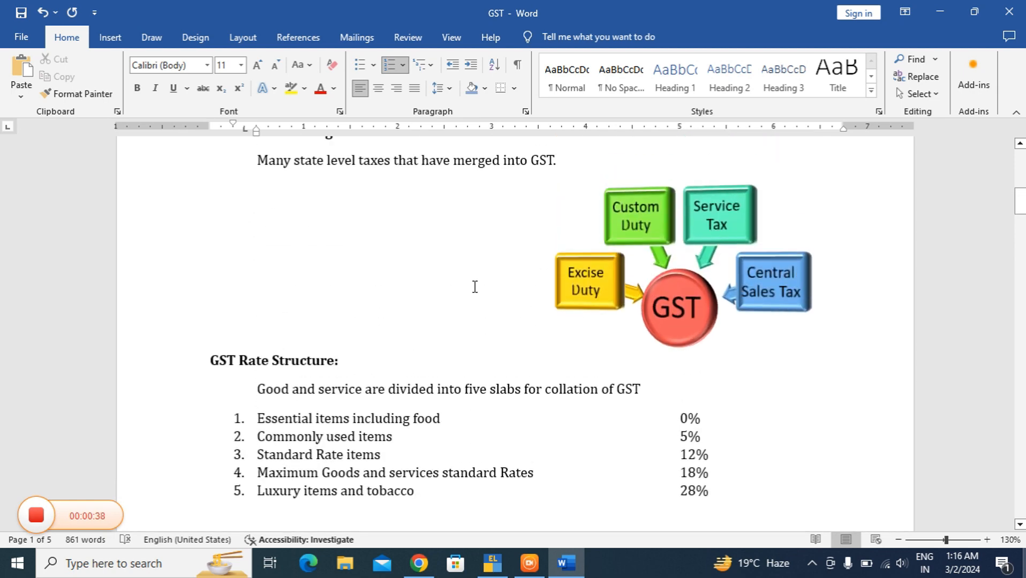
{"action": "scroll", "coordinate": [475, 286], "scroll_direction": "down", "scroll_amount": 15}
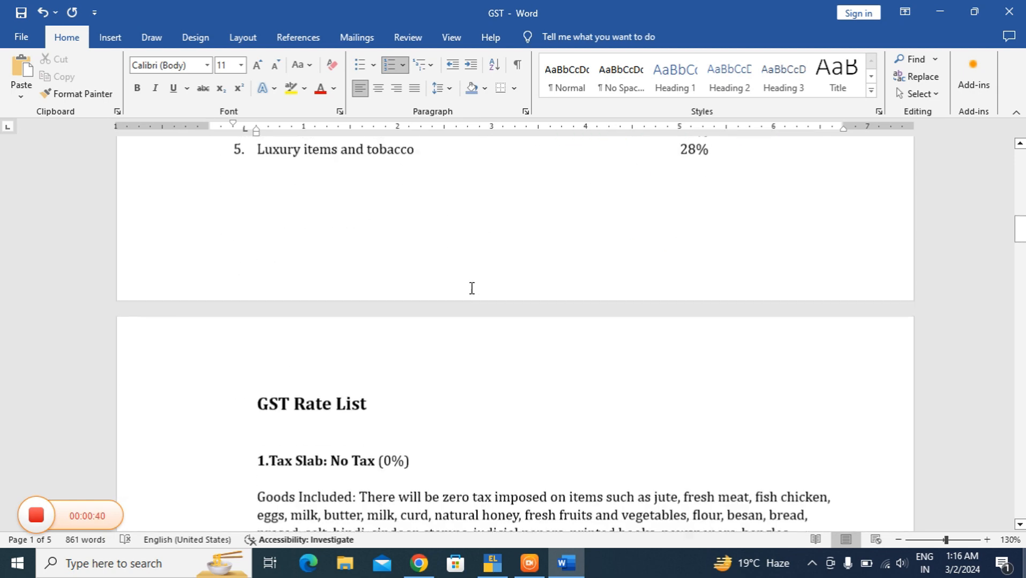
{"action": "scroll", "coordinate": [471, 288], "scroll_direction": "down", "scroll_amount": 12}
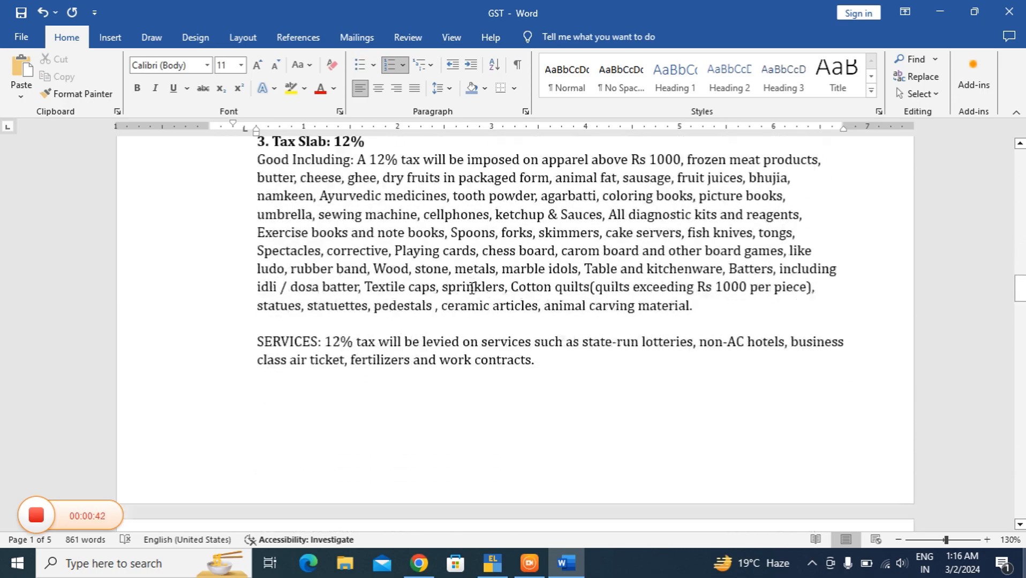
{"action": "scroll", "coordinate": [472, 288], "scroll_direction": "down", "scroll_amount": 15}
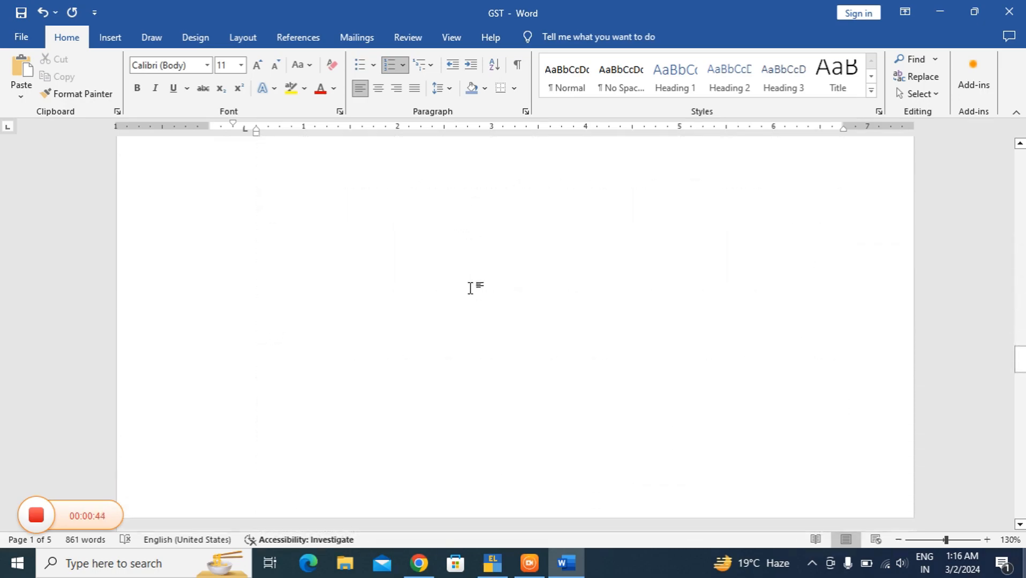
{"action": "scroll", "coordinate": [474, 275], "scroll_direction": "down", "scroll_amount": 15}
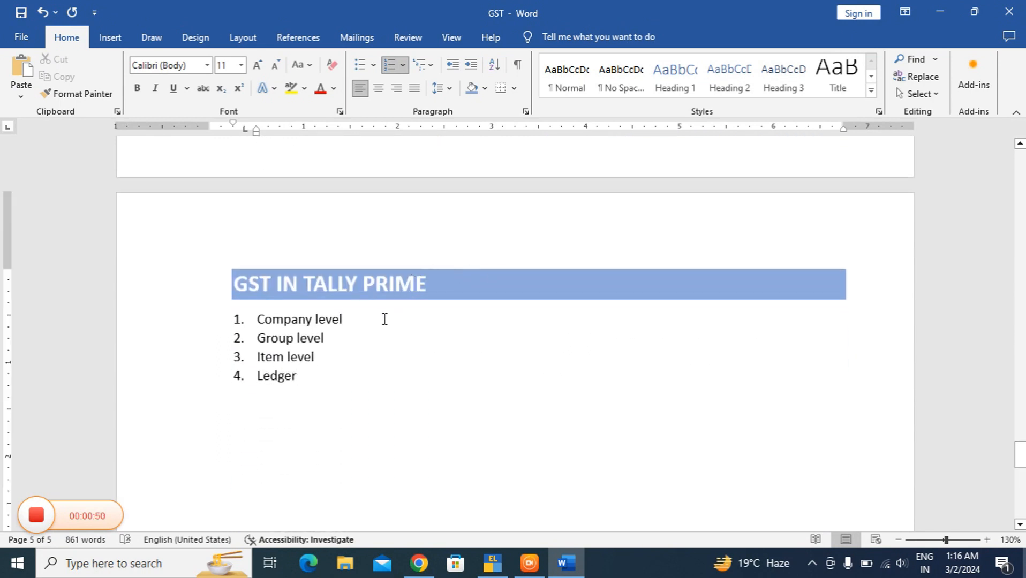
{"action": "left_click", "coordinate": [384, 319]}
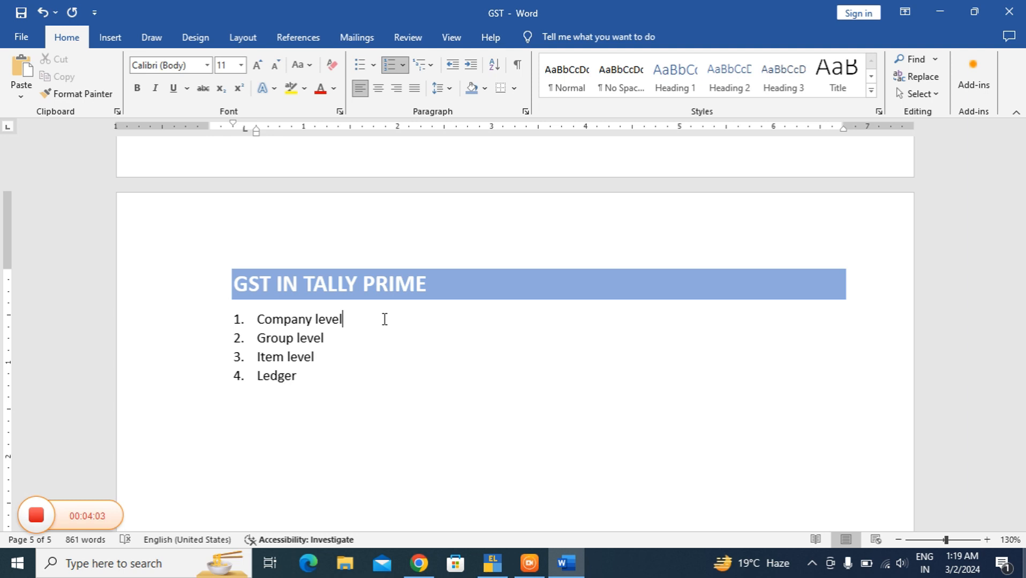
- Switch to TallyPrime and enable Goods and Services Tax (GST) in the company features of Asha Trade Pvt. Ltd
{"action": "left_click", "coordinate": [492, 562]}
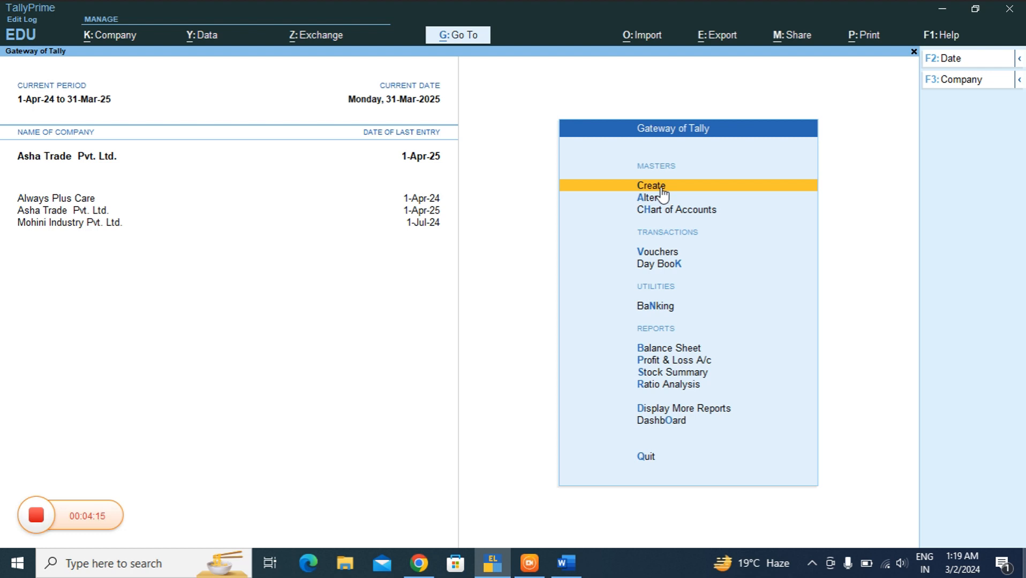
{"action": "key", "text": "F11"}
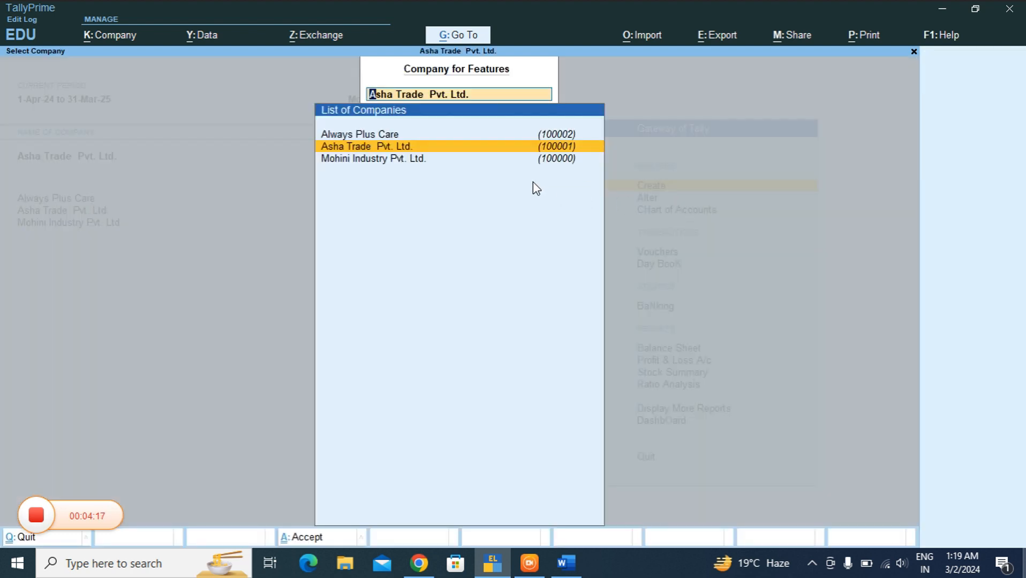
{"action": "key", "text": "Return"}
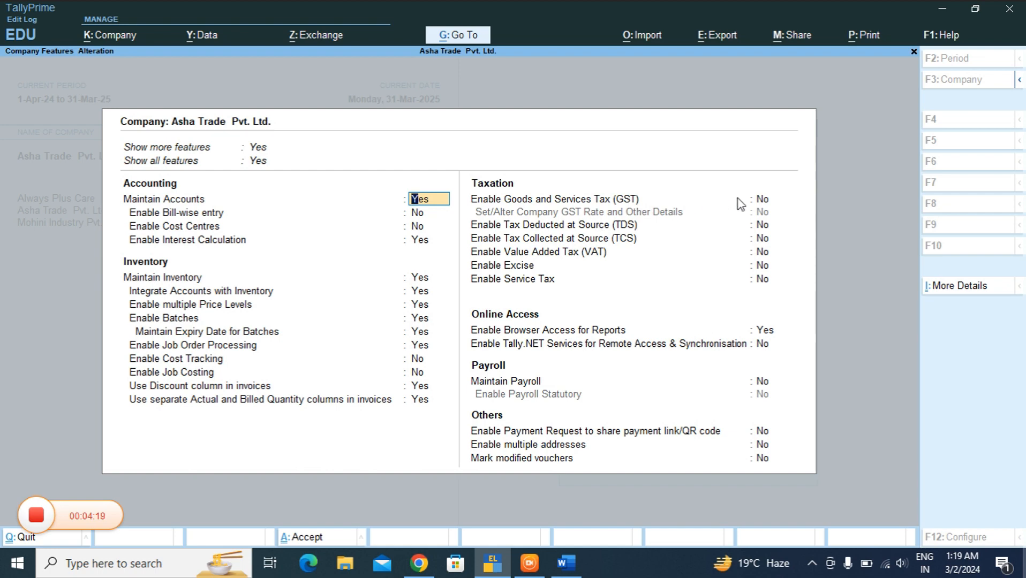
{"action": "left_click", "coordinate": [761, 203]}
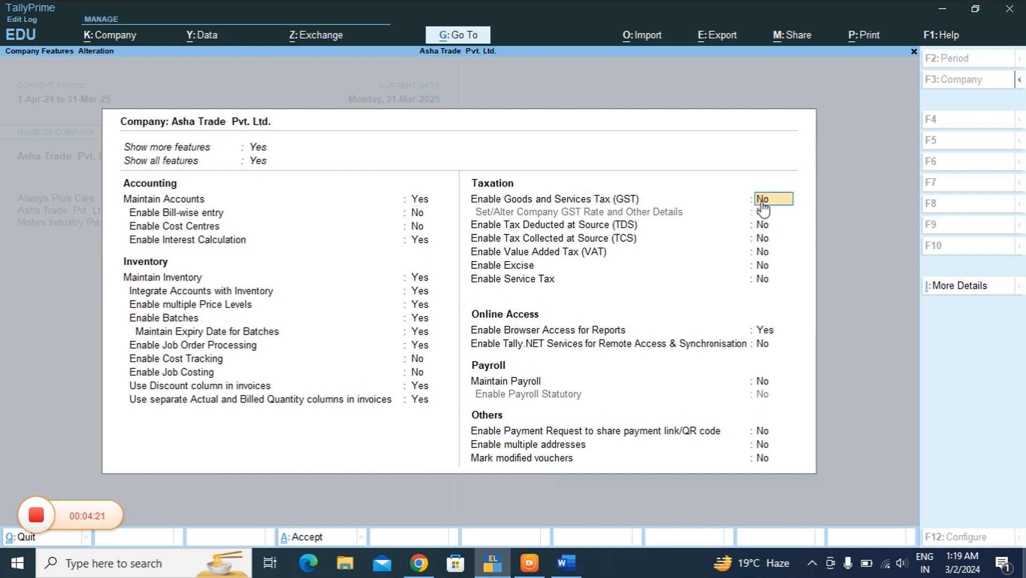
{"action": "type", "text": "ye"}
{"action": "key", "text": "Return"}
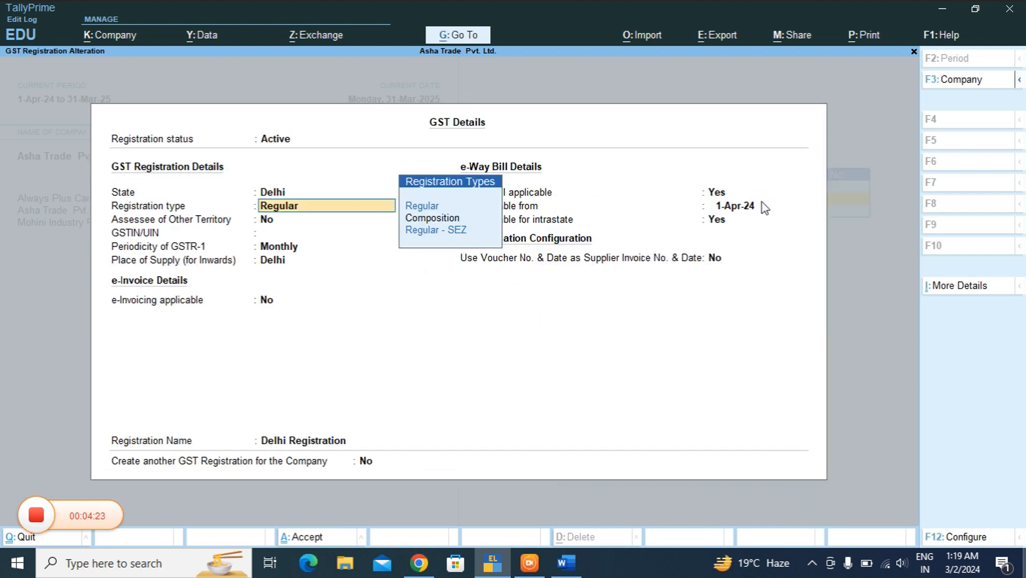
- Save the Delhi GST registration as Regular without a GSTIN, with monthly GSTR-1 and e-Way Bill applicable from 1-Apr-24
{"action": "key", "text": "Return"}
{"action": "key", "text": "Return"}
{"action": "key", "text": "Return"}
{"action": "key", "text": "Return"}
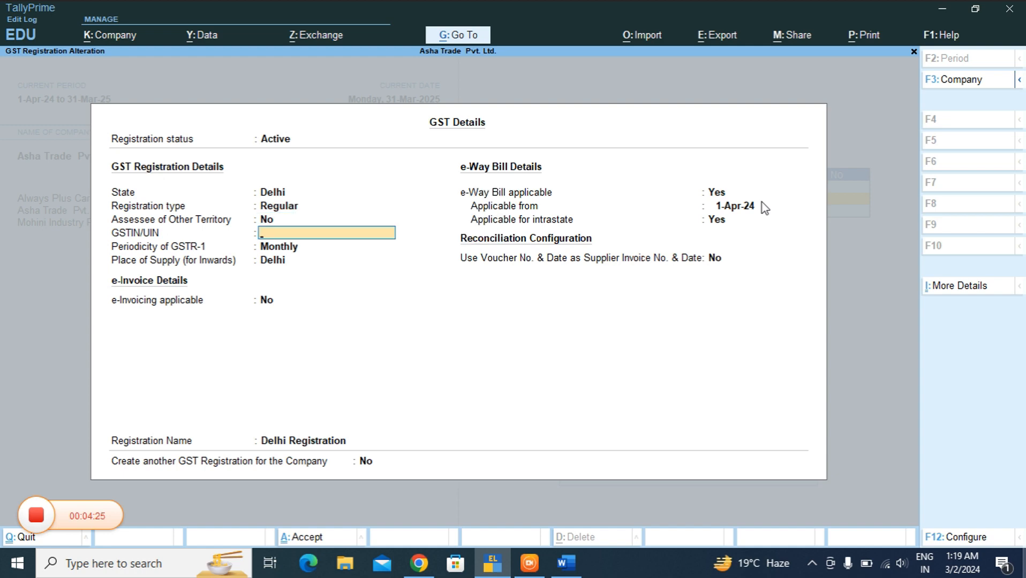
{"action": "key", "text": "Return"}
{"action": "key", "text": "Return"}
{"action": "key", "text": "Return"}
{"action": "key", "text": "Return"}
{"action": "key", "text": "Return"}
{"action": "key", "text": "Return"}
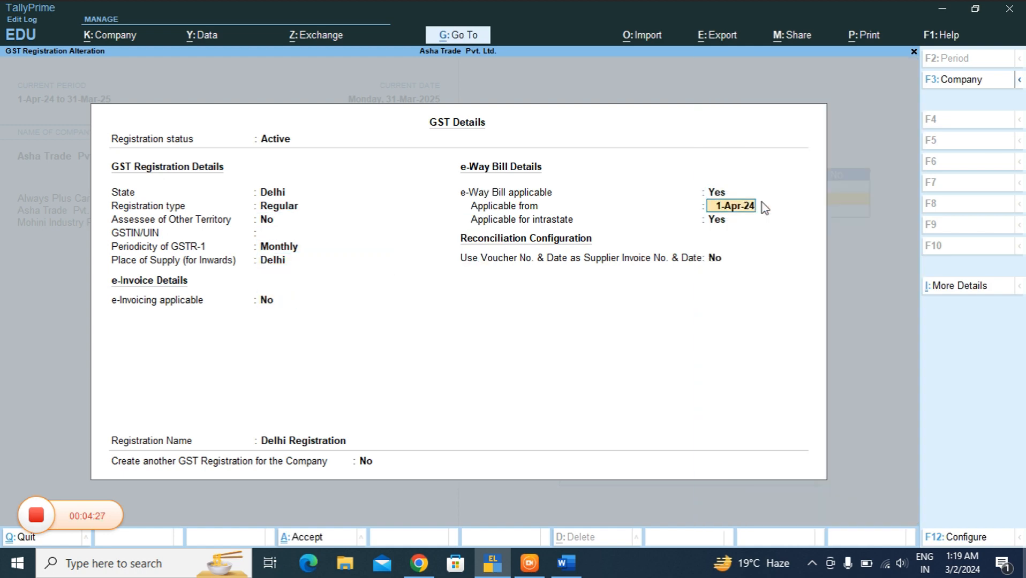
{"action": "key", "text": "Return"}
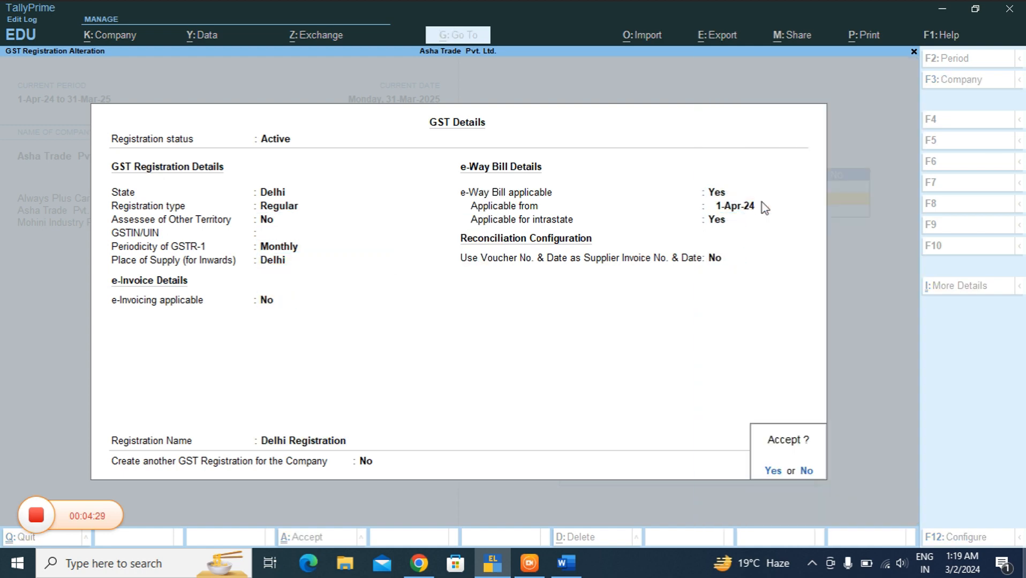
{"action": "key", "text": "Return"}
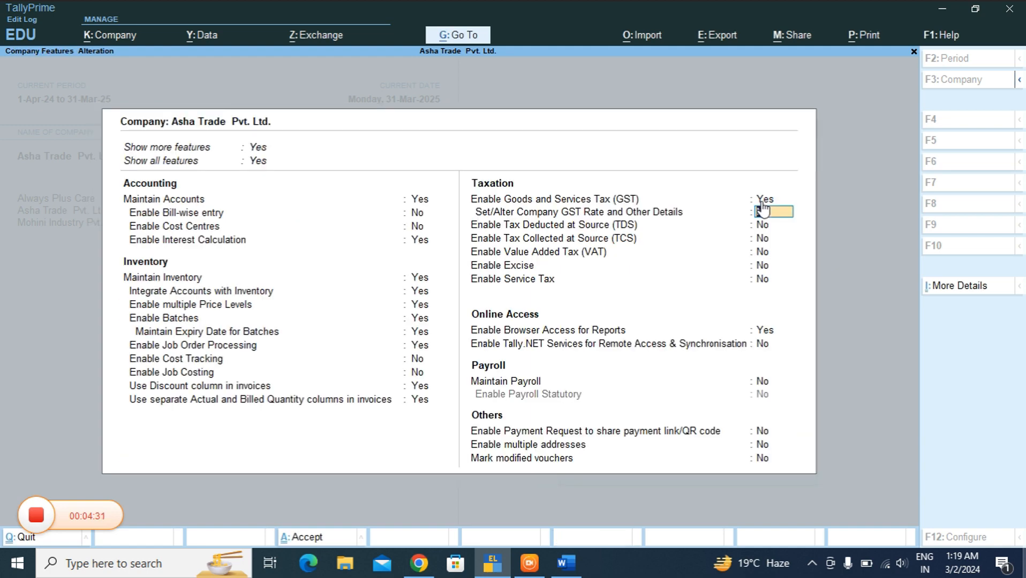
- Enable setting the company GST rate and other details, and go to the GST Rate Details setting
{"action": "type", "text": "yes"}
{"action": "key", "text": "Return"}
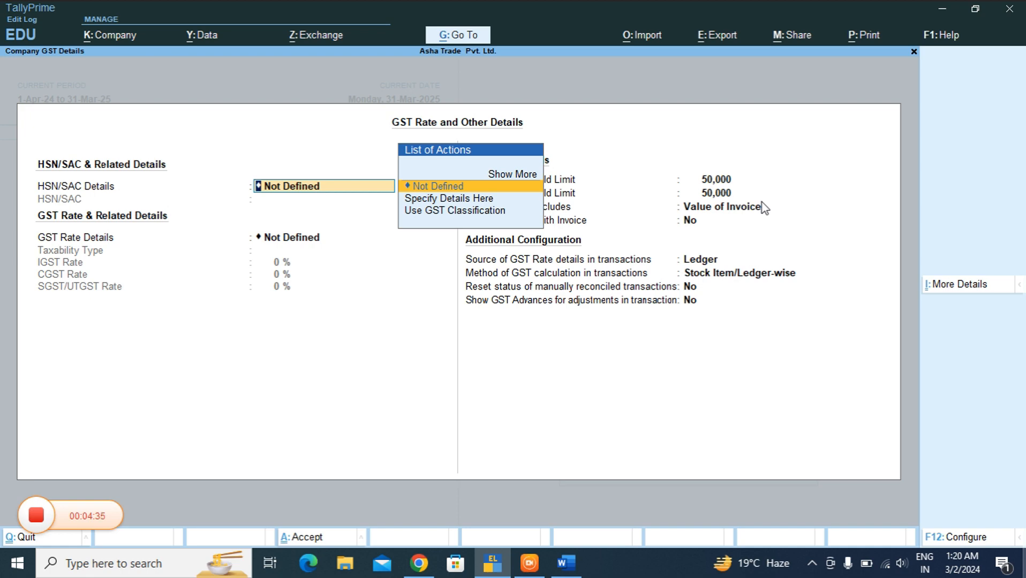
{"action": "left_click", "coordinate": [792, 222]}
{"action": "key", "text": "BackSpace"}
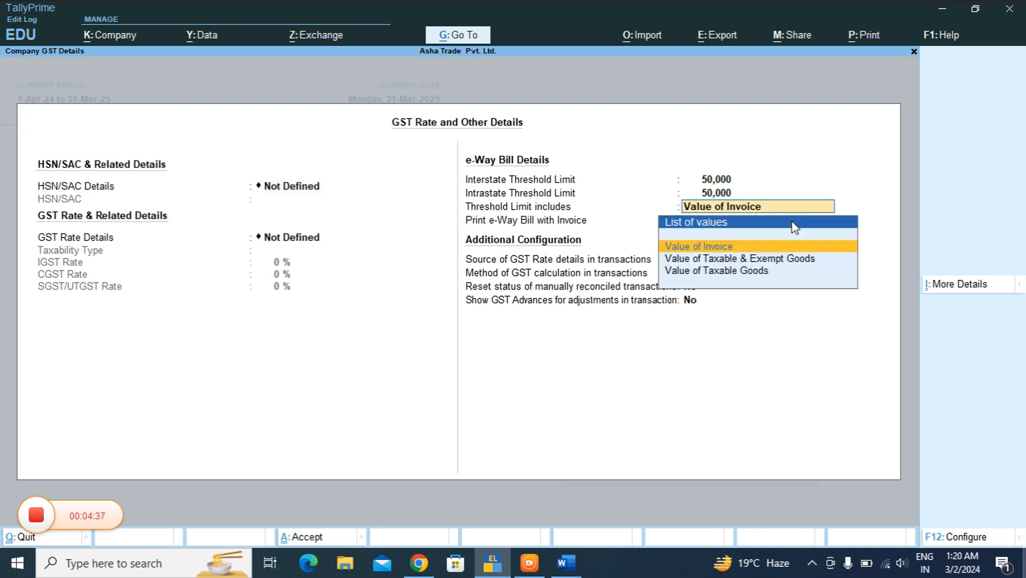
{"action": "key", "text": "BackSpace"}
{"action": "key", "text": "BackSpace"}
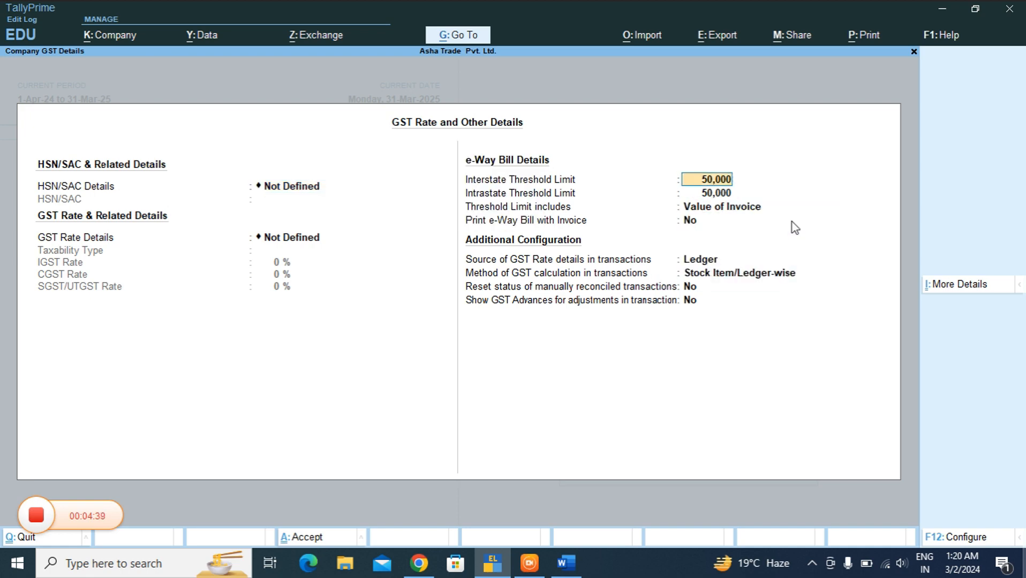
{"action": "key", "text": "BackSpace"}
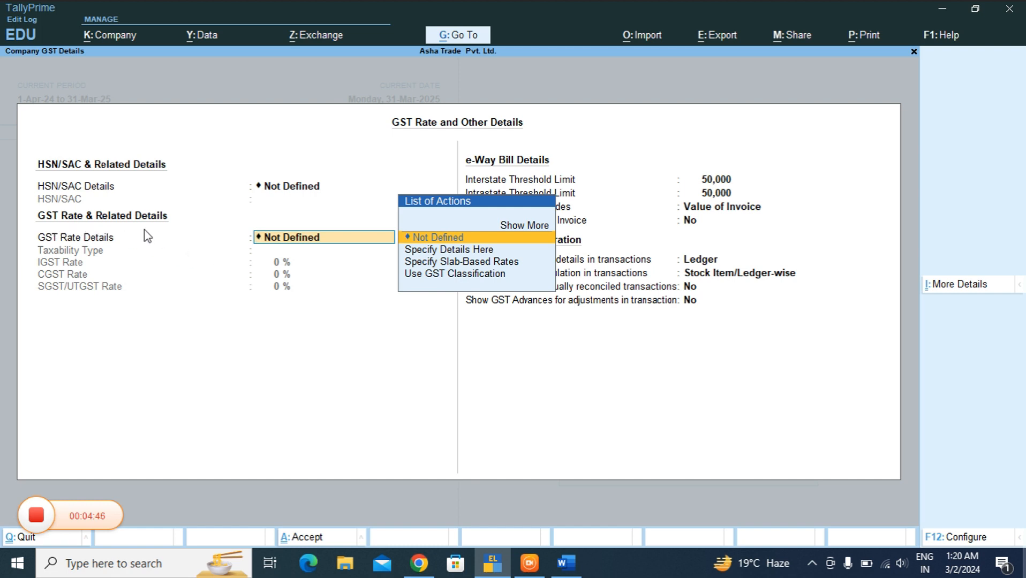
- Specify company-level GST rate details as Taxable with 18% IGST, effective from 31-Mar-25
{"action": "left_click", "coordinate": [436, 258]}
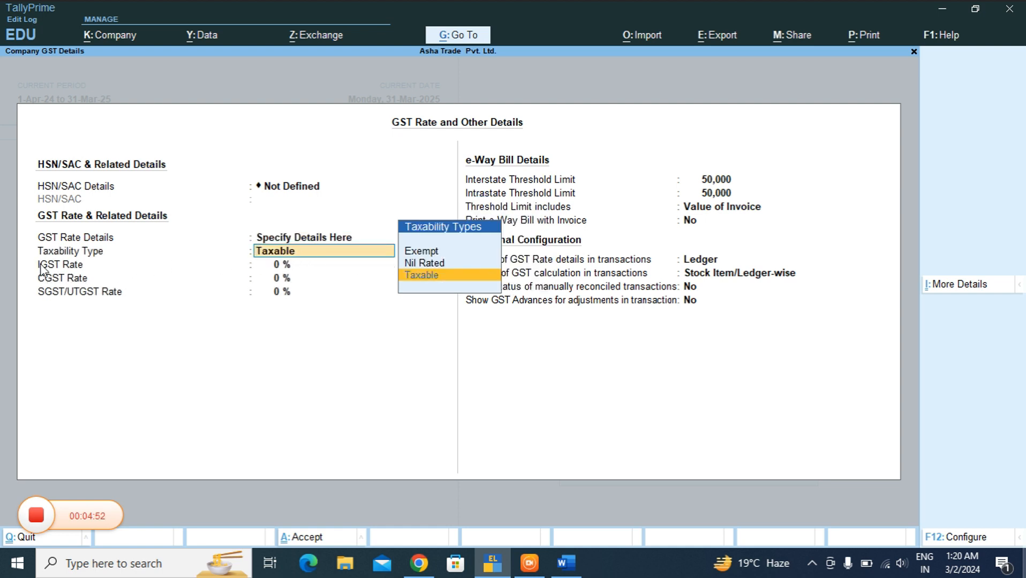
{"action": "left_click", "coordinate": [416, 275]}
{"action": "type", "text": "18"}
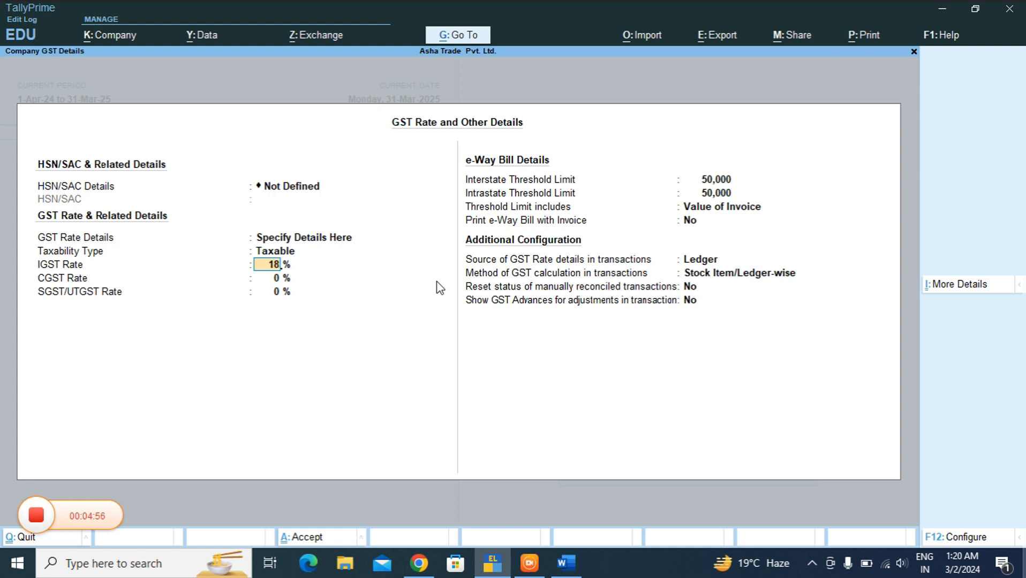
{"action": "key", "text": "Return"}
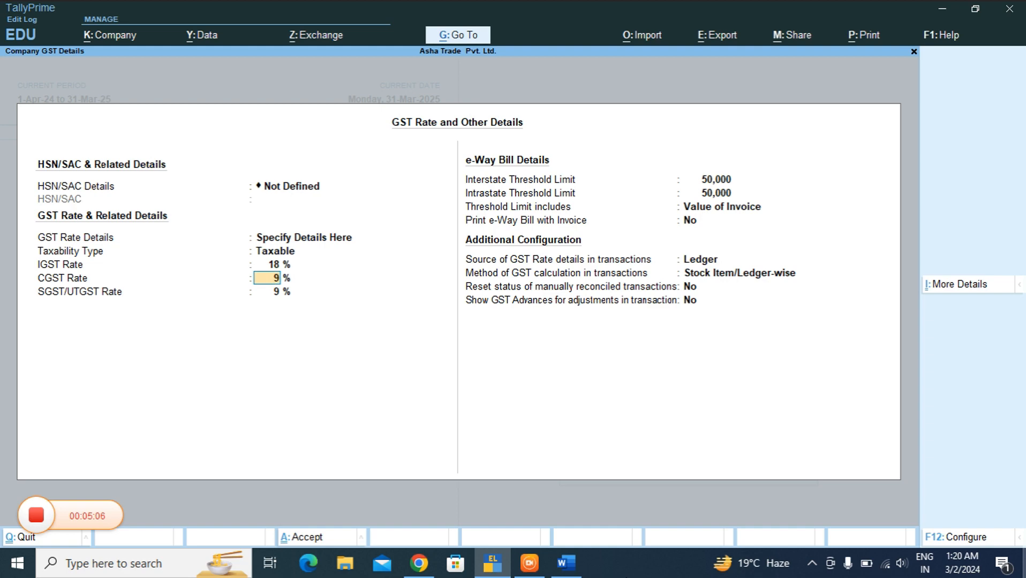
{"action": "key", "text": "Return"}
{"action": "key", "text": "Return"}
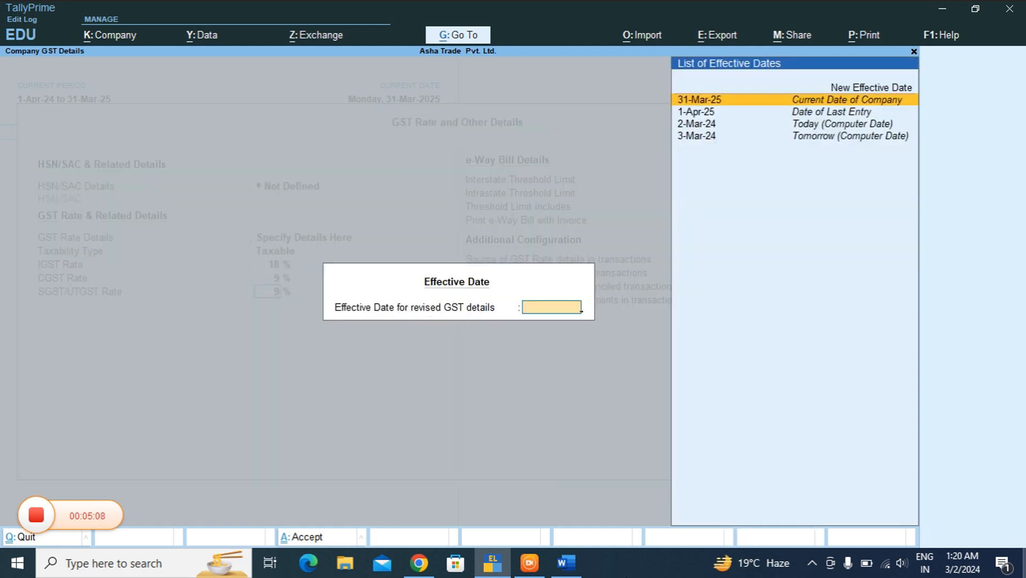
{"action": "key", "text": "Return"}
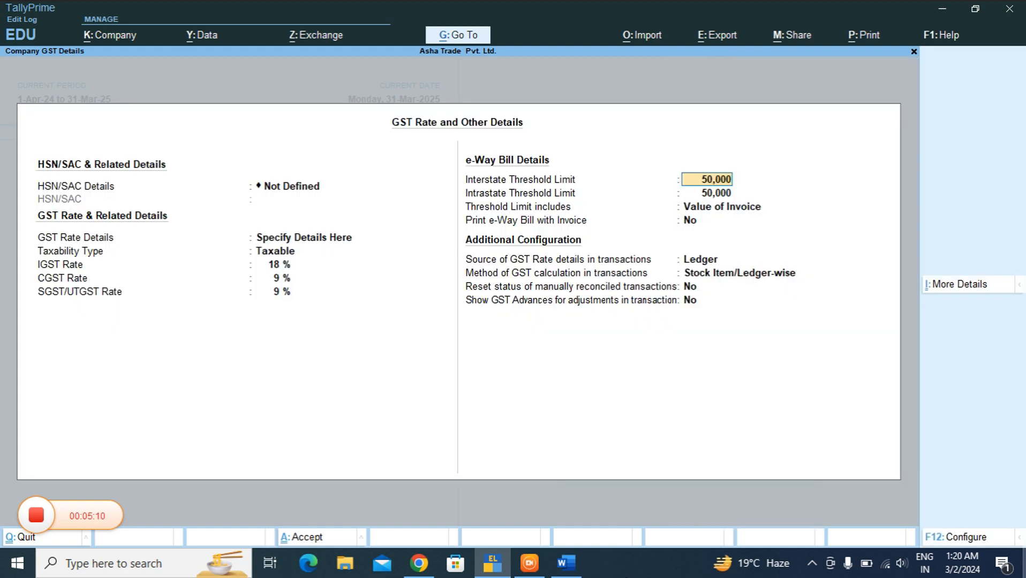
- Accept the e-Way Bill limits of 50,000 based on Value of Invoice, and Ledger as the source of GST rate details
{"action": "key", "text": "Return"}
{"action": "key", "text": "Return"}
{"action": "key", "text": "Return"}
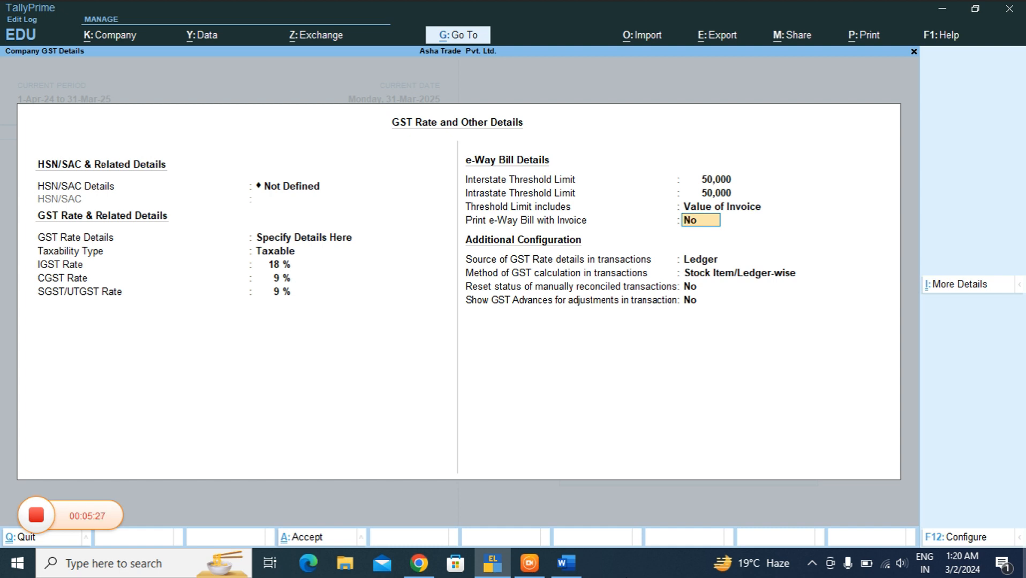
{"action": "key", "text": "Return"}
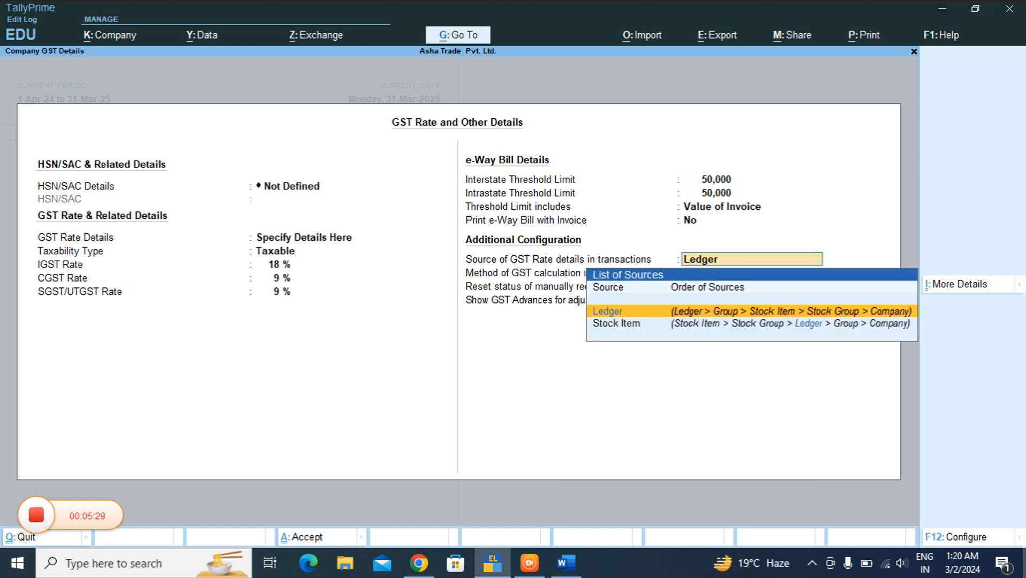
{"action": "key", "text": "Return"}
{"action": "key", "text": "Return"}
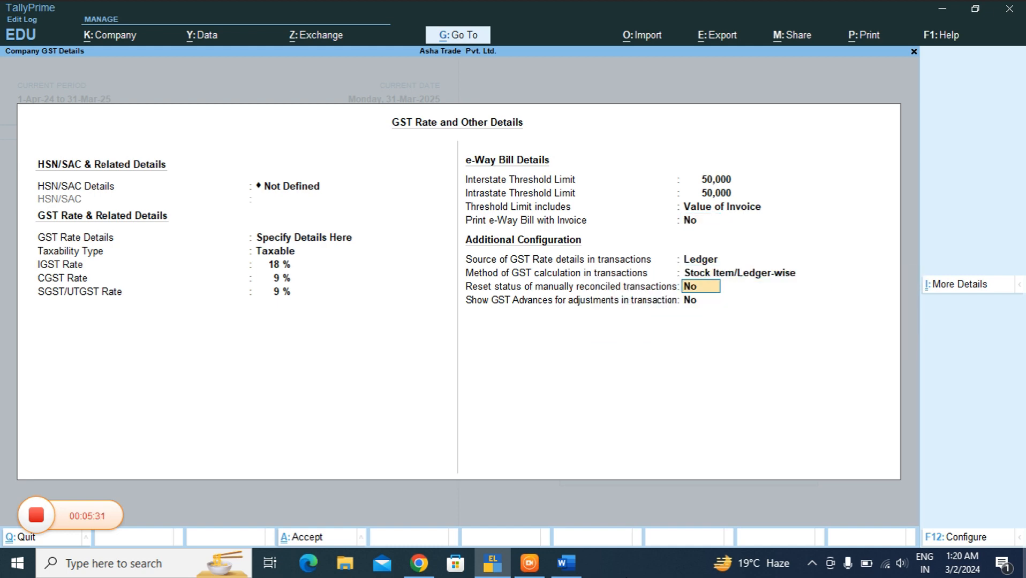
{"action": "key", "text": "Return"}
{"action": "key", "text": "Return"}
{"action": "key", "text": "Return"}
- Accept the remaining GST and company feature settings, save the master for Asha Trade Pvt. Ltd. and return to the Gateway of Tally
{"action": "key", "text": "Return"}
{"action": "key", "text": "Return"}
{"action": "key", "text": "Return"}
{"action": "key", "text": "Return"}
{"action": "key", "text": "Return"}
{"action": "key", "text": "Return"}
{"action": "key", "text": "Return"}
{"action": "key", "text": "Return"}
{"action": "key", "text": "Return"}
{"action": "key", "text": "Return"}
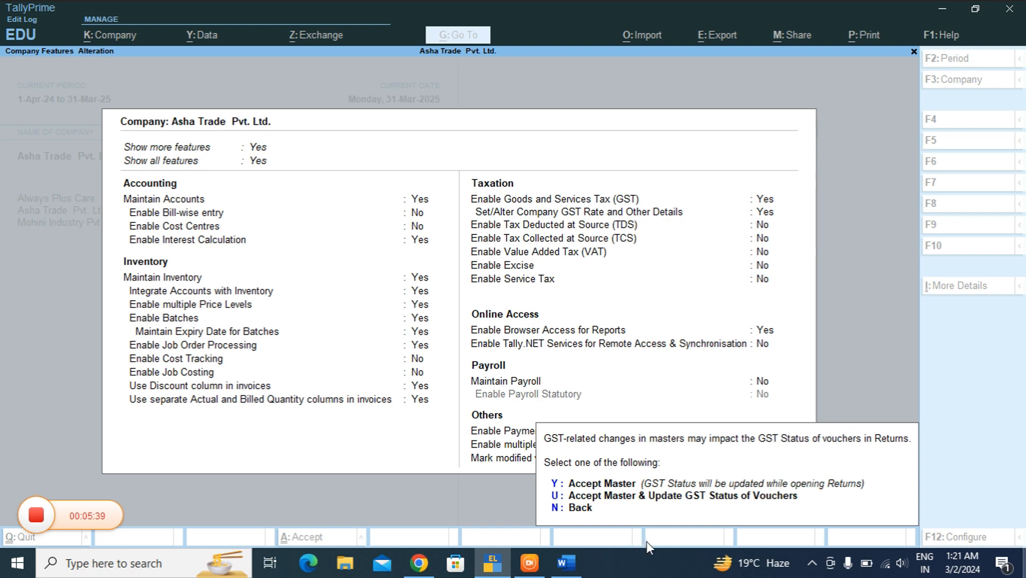
{"action": "key", "text": "y"}
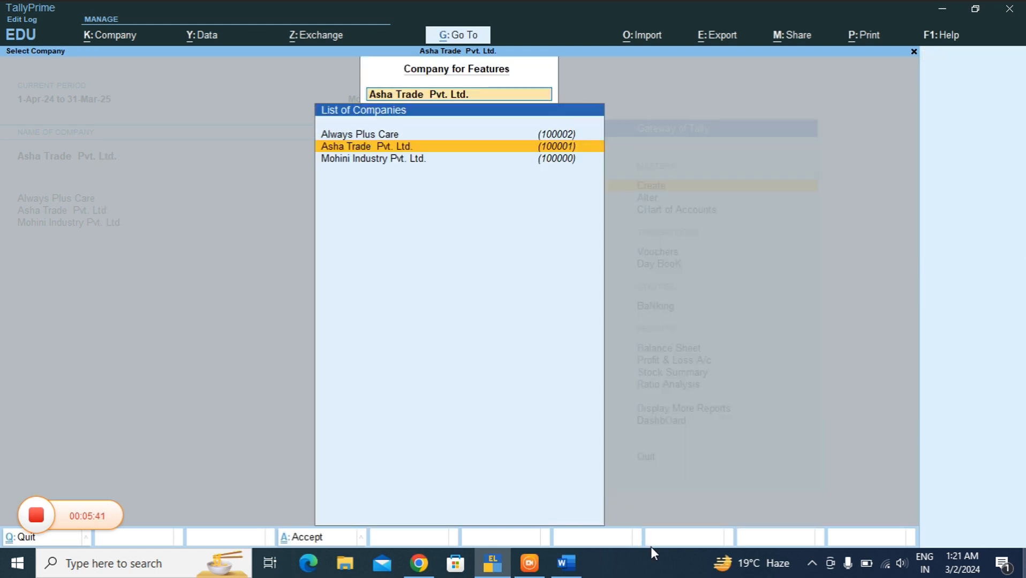
{"action": "key", "text": "Escape"}
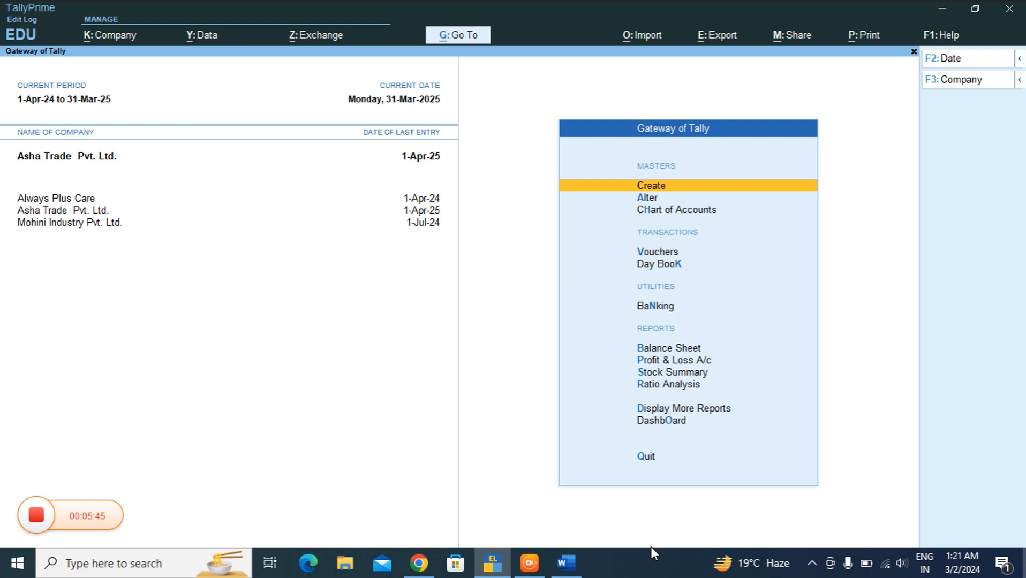
- Reopen the company features of Asha Trade Pvt. Ltd. and choose to set or alter the company GST rate and other details
{"action": "key", "text": "F11"}
{"action": "key", "text": "Return"}
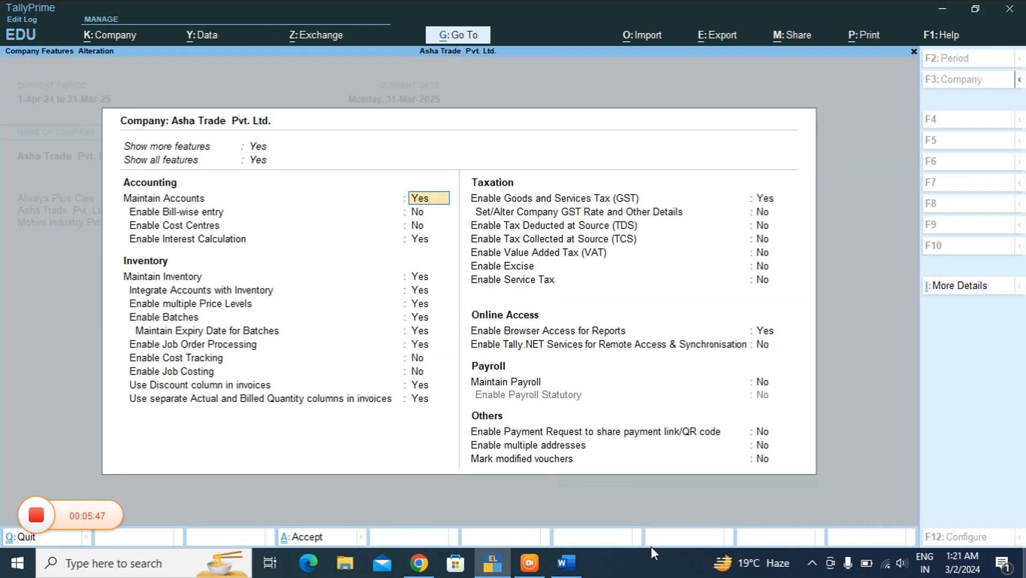
{"action": "left_click", "coordinate": [764, 213]}
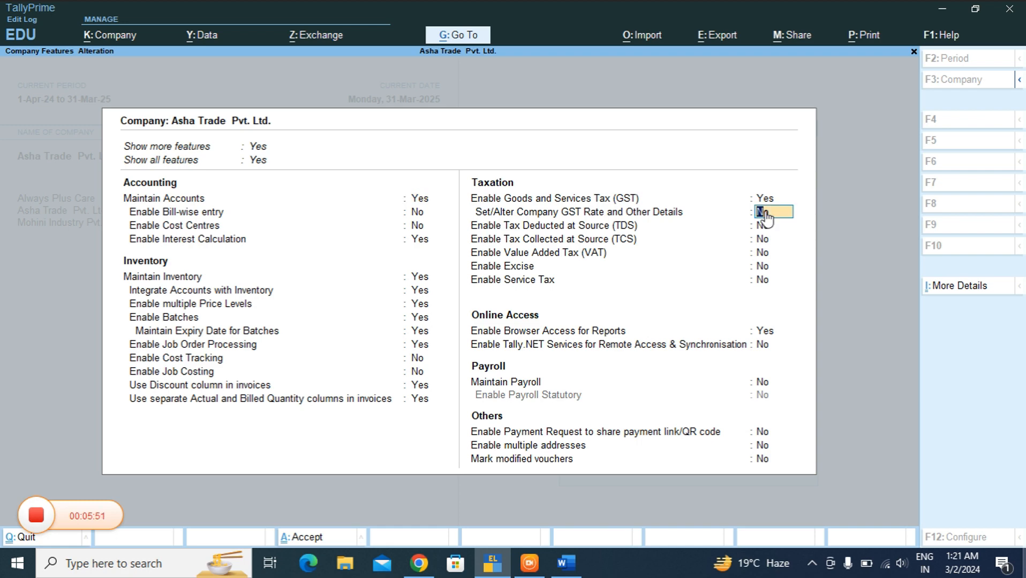
{"action": "key", "text": "y"}
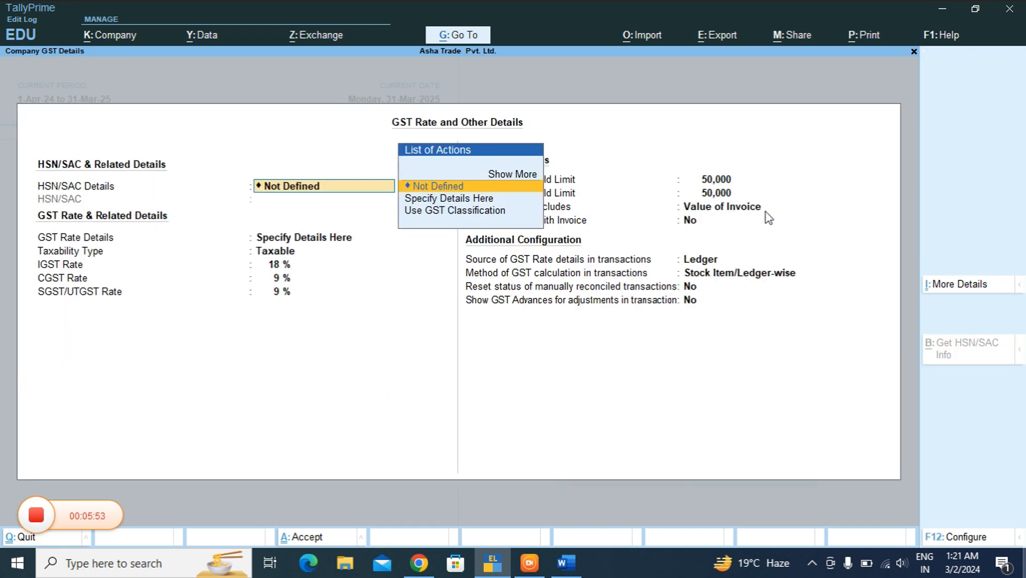
- Try Use GST Classification for the company's HSN/SAC Details and return the setting to Not Defined
{"action": "key", "text": "Return"}
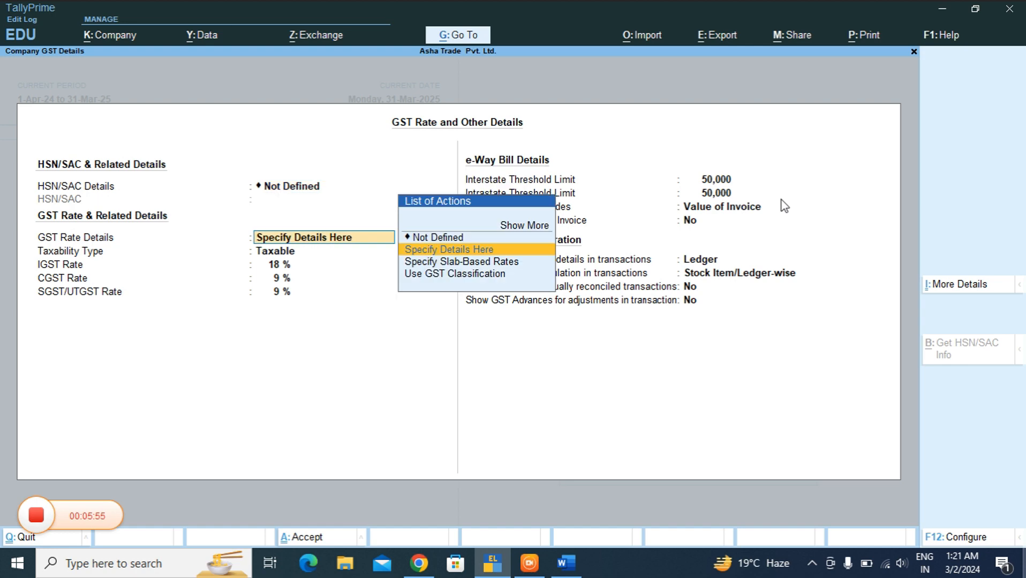
{"action": "key", "text": "BackSpace"}
{"action": "key", "text": "Down"}
{"action": "key", "text": "Down"}
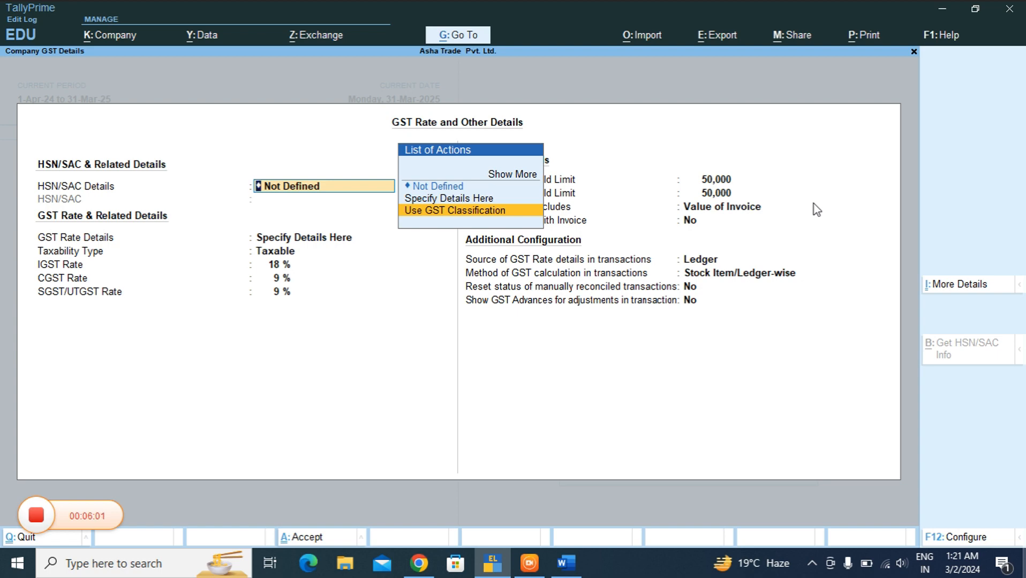
{"action": "key", "text": "Return"}
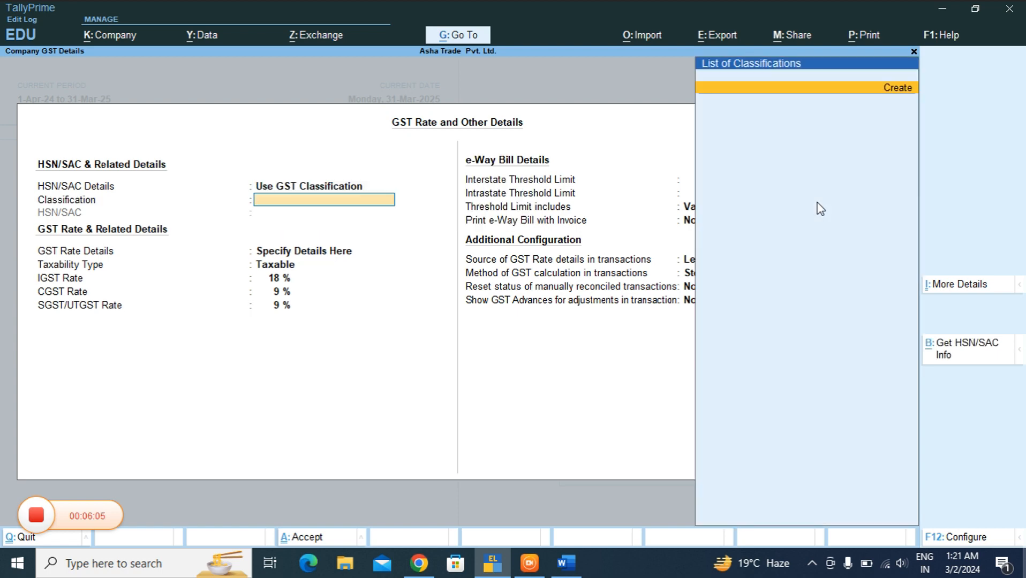
{"action": "key", "text": "BackSpace"}
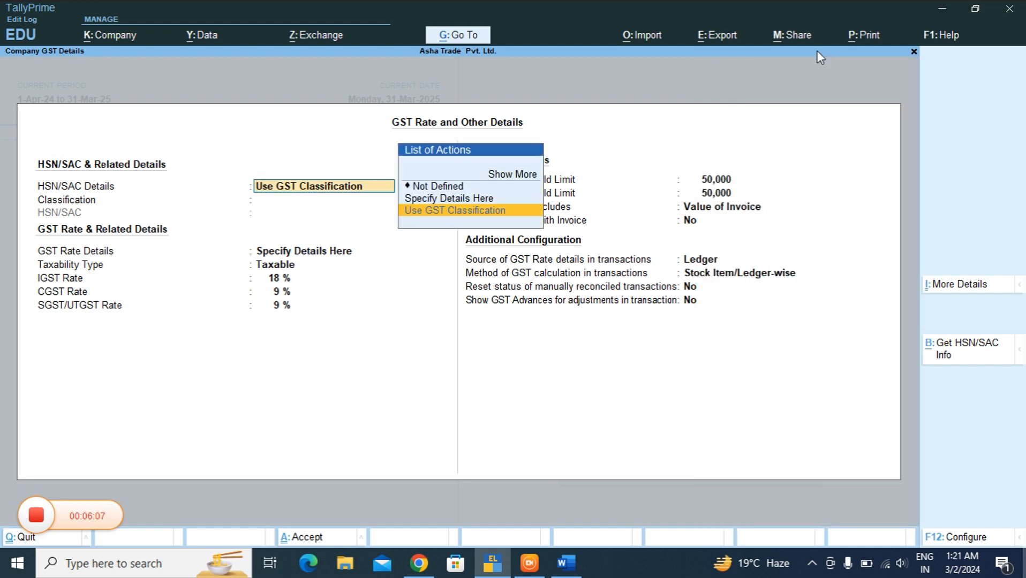
{"action": "key", "text": "Up"}
{"action": "key", "text": "Up"}
{"action": "key", "text": "Return"}
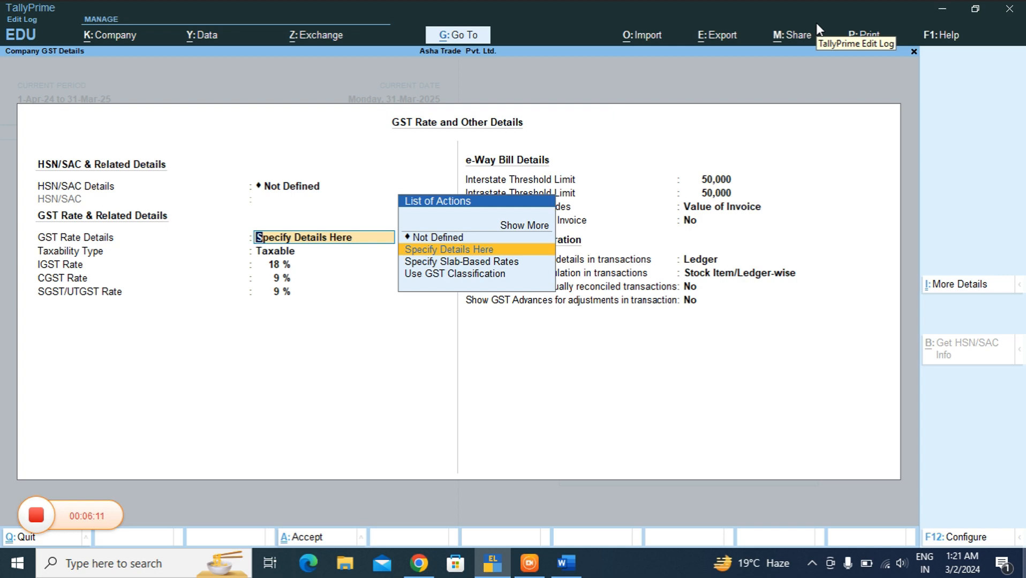
- Try Use GST Classification for the company's GST Rate Details and return the setting to Specify Details Here
{"action": "key", "text": "Down"}
{"action": "key", "text": "Down"}
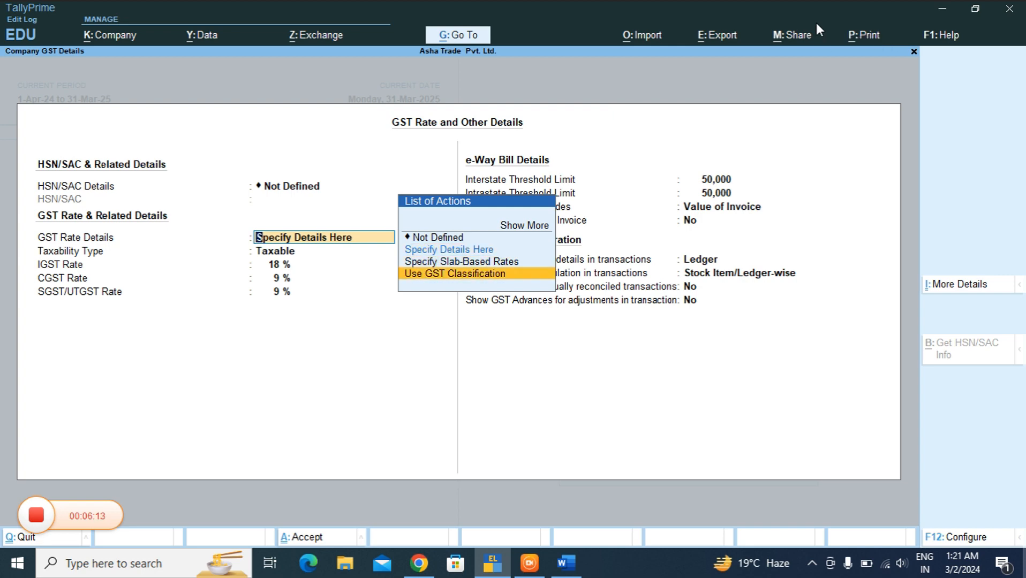
{"action": "key", "text": "Return"}
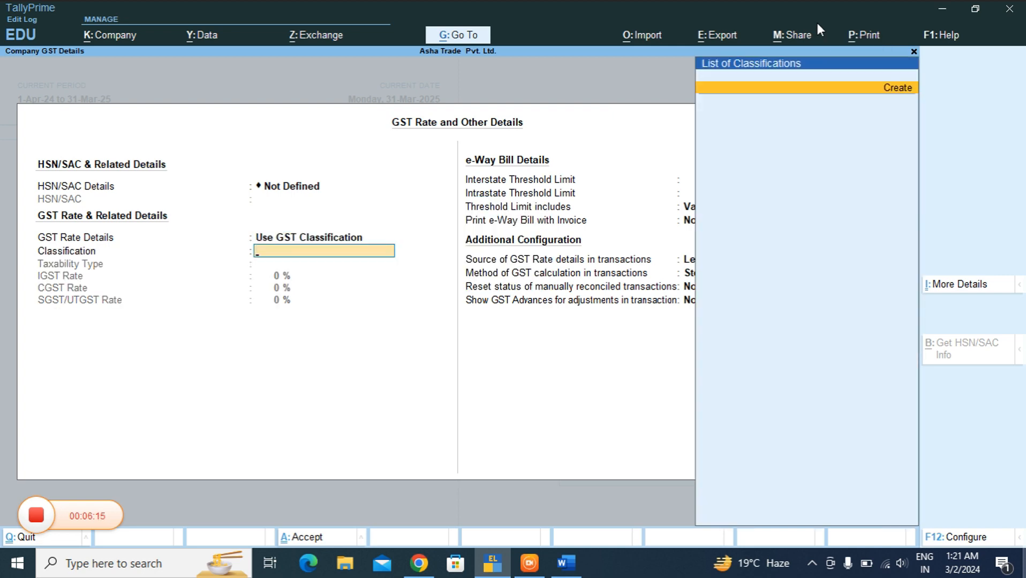
{"action": "key", "text": "BackSpace"}
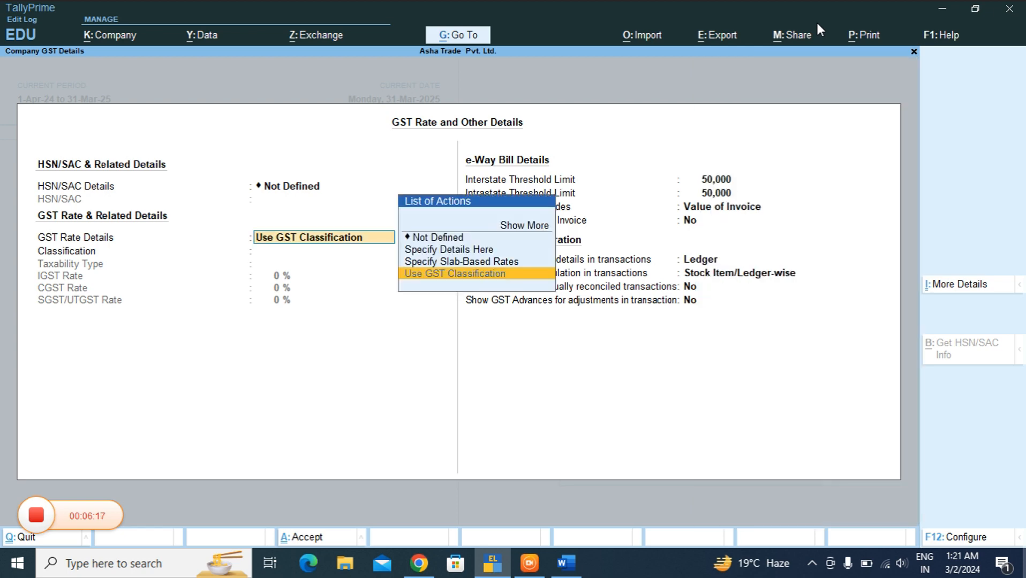
{"action": "key", "text": "Up"}
{"action": "key", "text": "Up"}
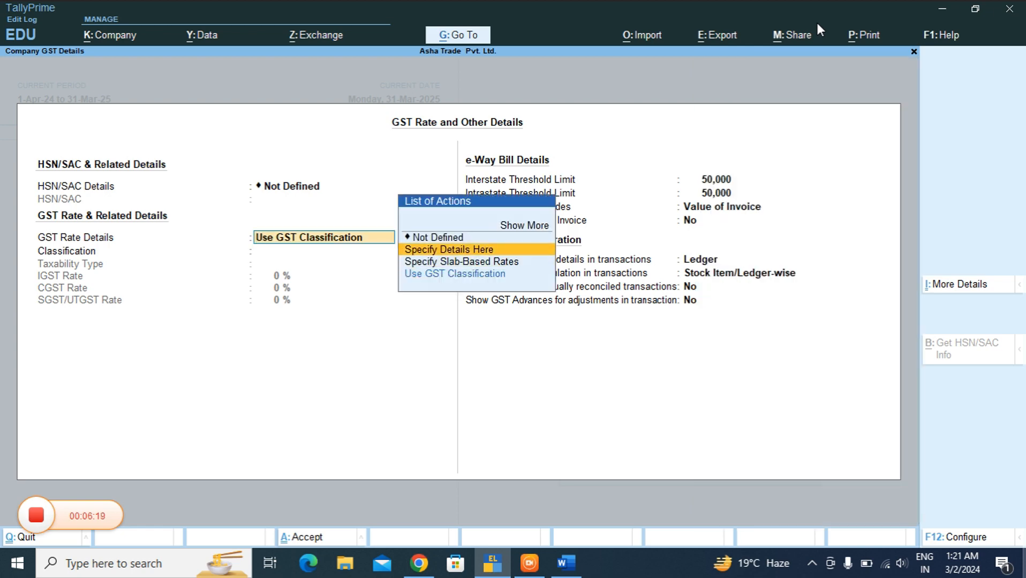
{"action": "key", "text": "Return"}
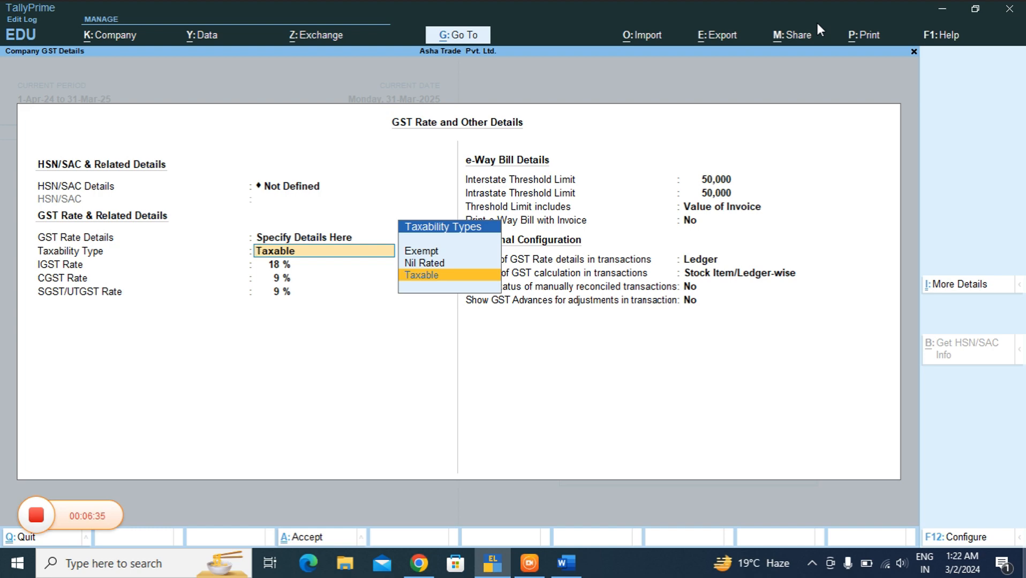
- Keep the taxability as Taxable with 18% IGST, save the company GST details and leave the company features
{"action": "key", "text": "Return"}
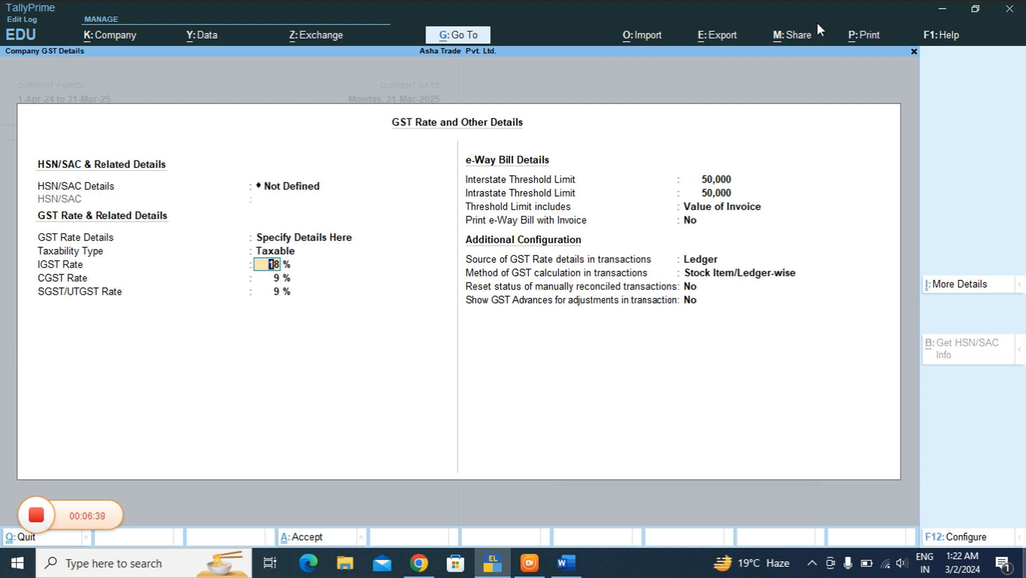
{"action": "key", "text": "Return"}
{"action": "key", "text": "Return"}
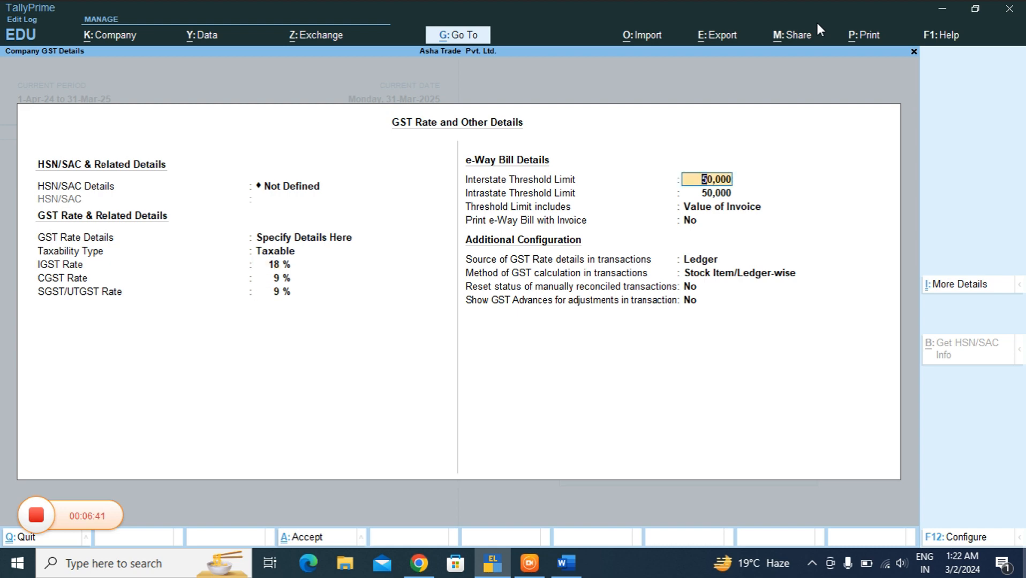
{"action": "key", "text": "ctrl+a"}
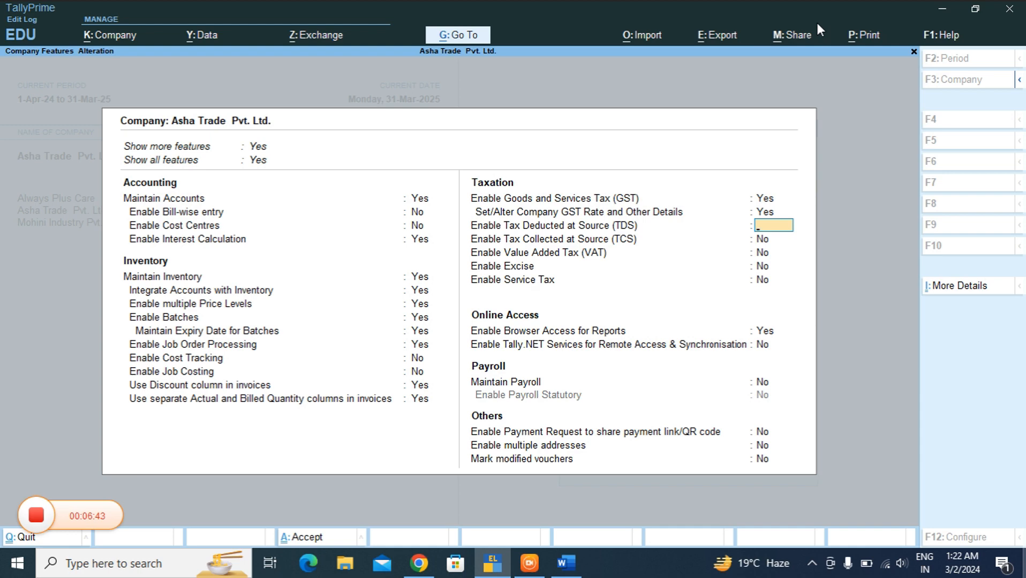
{"action": "key", "text": "Escape"}
{"action": "key", "text": "y"}
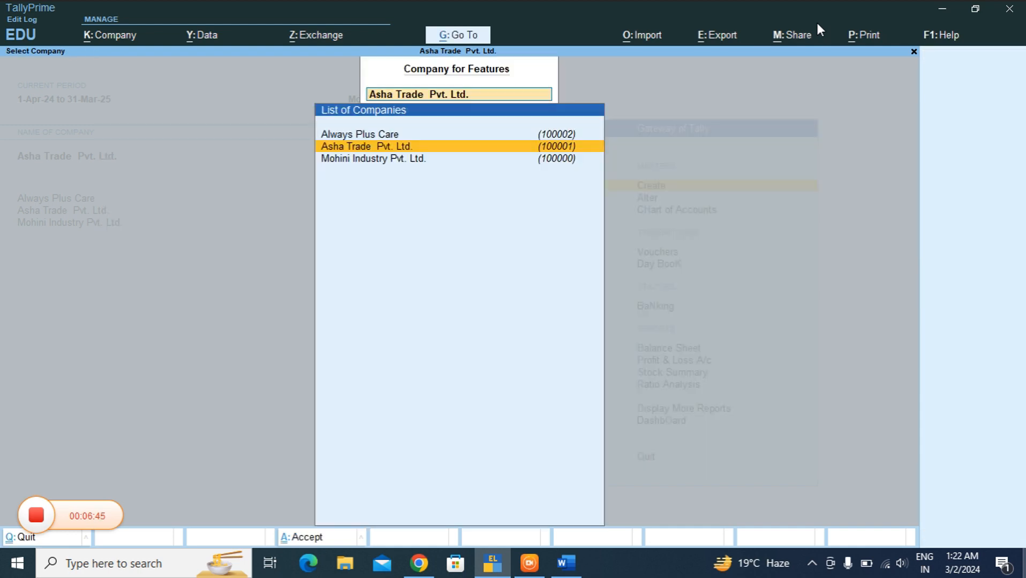
{"action": "key", "text": "Down"}
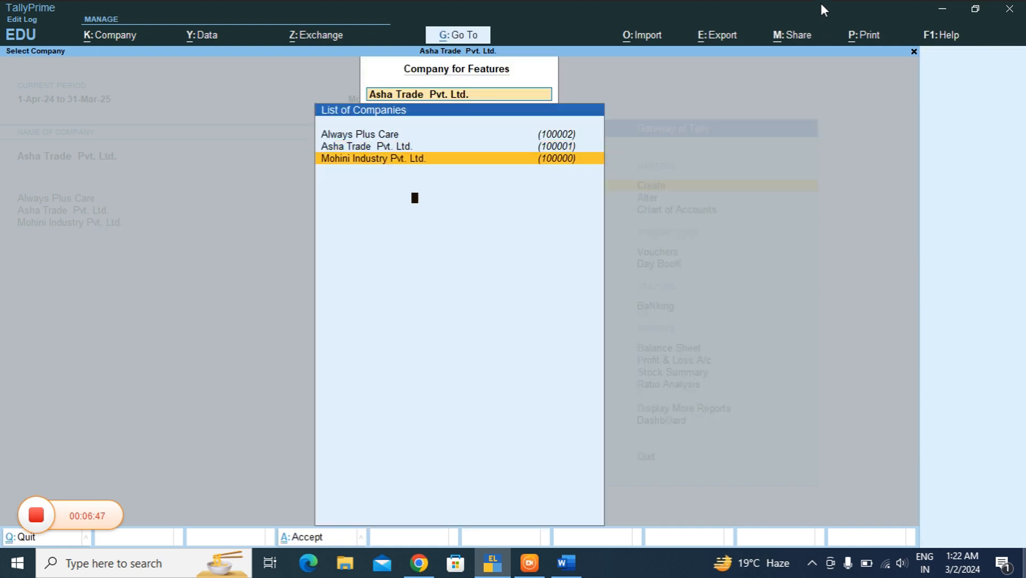
{"action": "key", "text": "Return"}
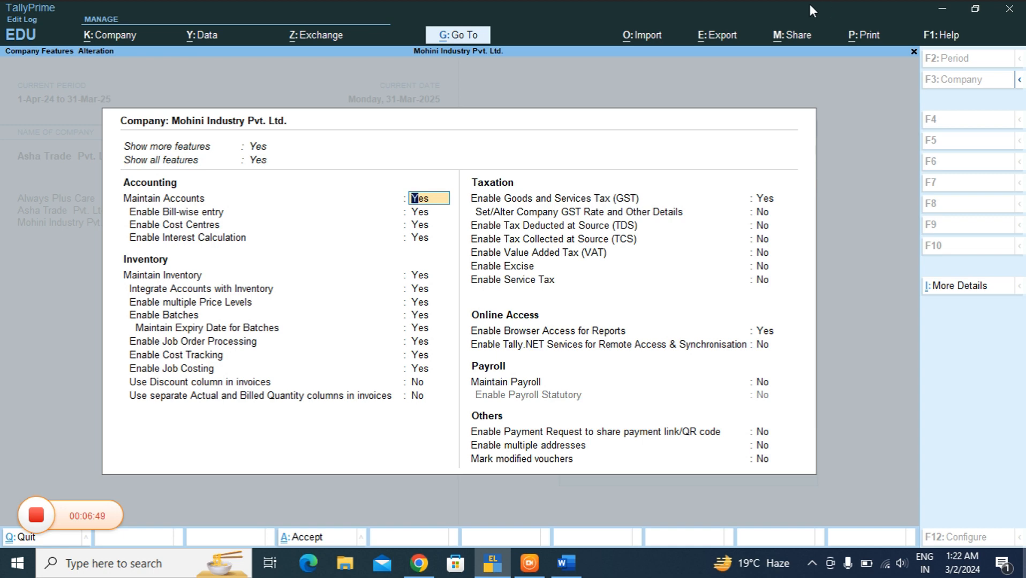
{"action": "key", "text": "Escape"}
{"action": "key", "text": "y"}
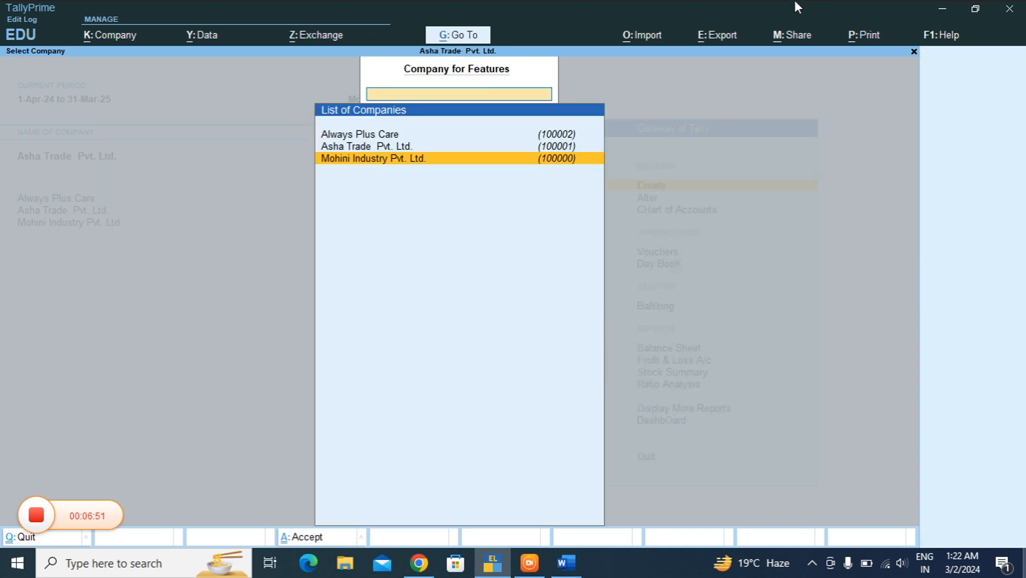
{"action": "key", "text": "Escape"}
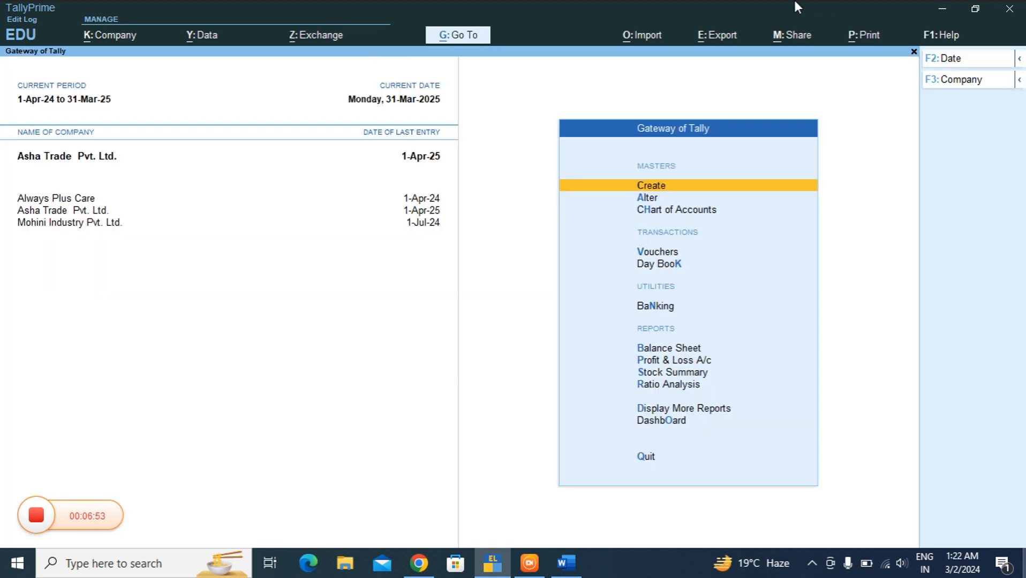
- Start creating a stock group named Monitor, leaving its alias blank
{"action": "key", "text": "Return"}
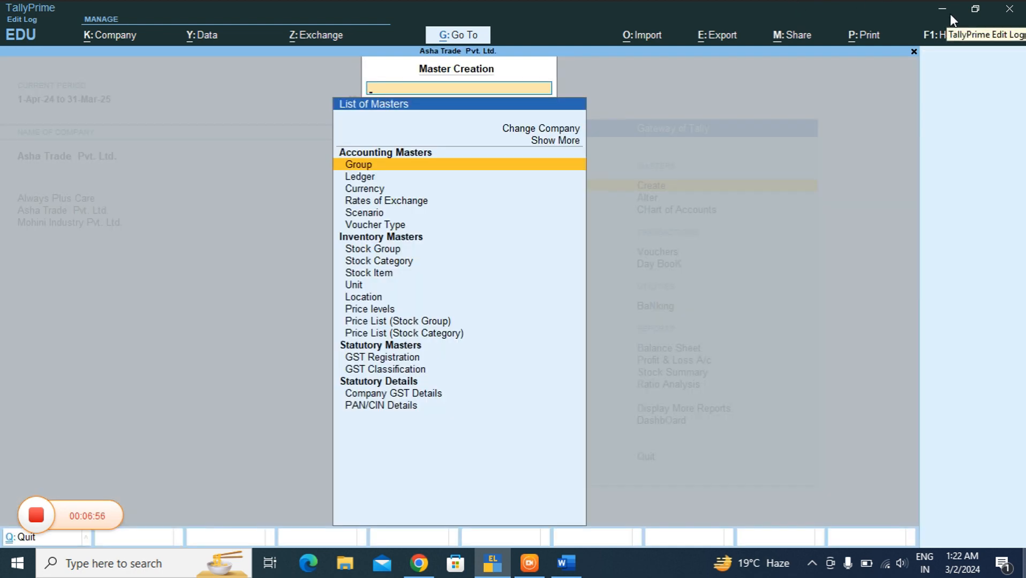
{"action": "key", "text": "Down"}
{"action": "key", "text": "Down"}
{"action": "key", "text": "Down"}
{"action": "key", "text": "Down"}
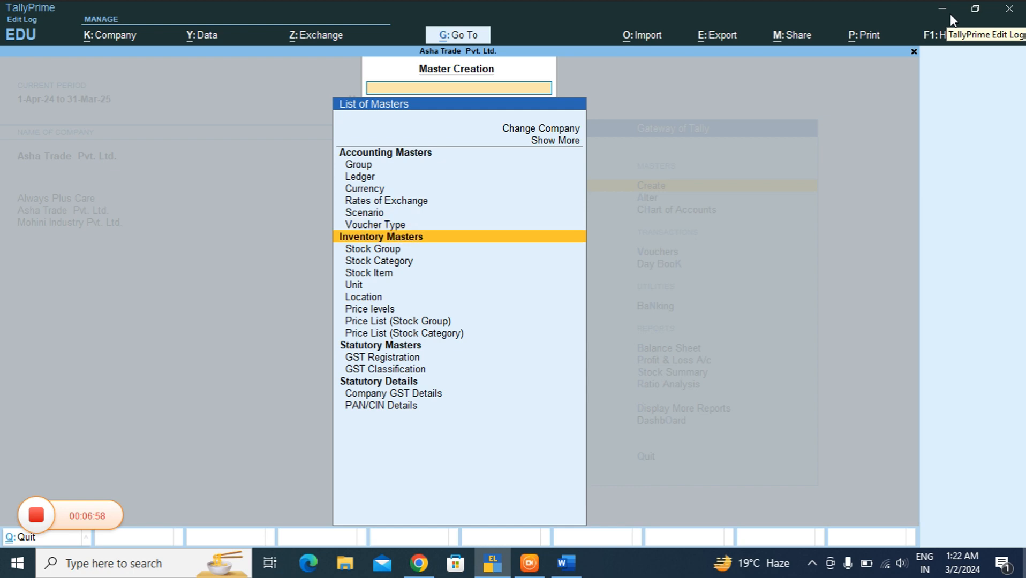
{"action": "key", "text": "Return"}
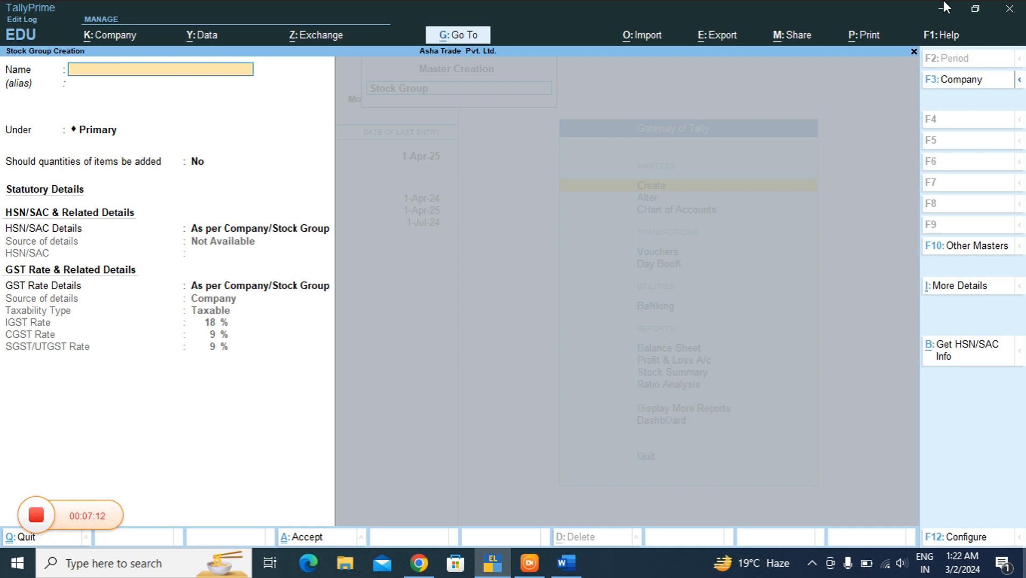
{"action": "type", "text": "Monitor"}
{"action": "key", "text": "Return"}
{"action": "key", "text": "Return"}
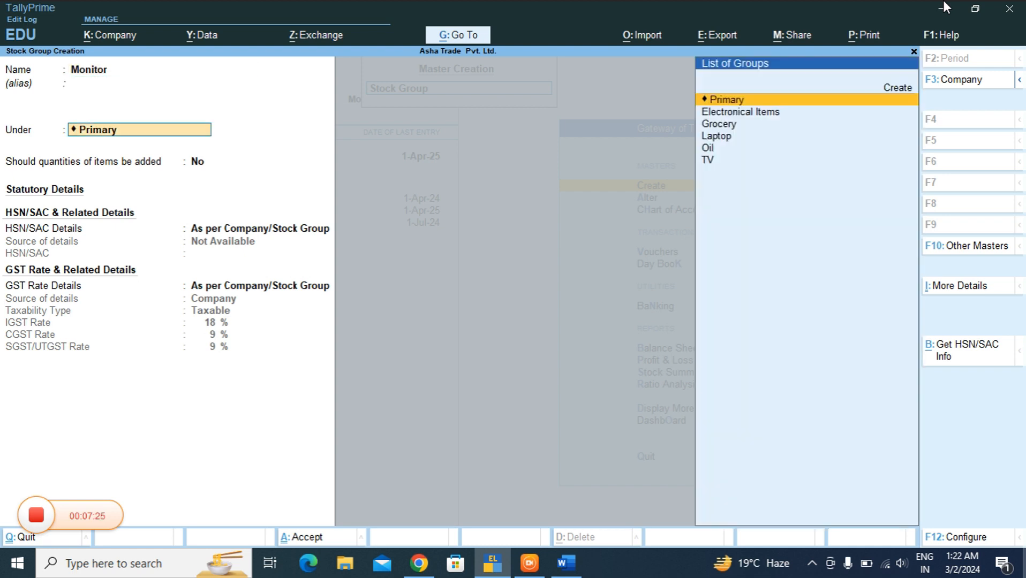
- Place the Monitor stock group under Electronical Items and accept Yes for adding quantities of items
{"action": "key", "text": "Down"}
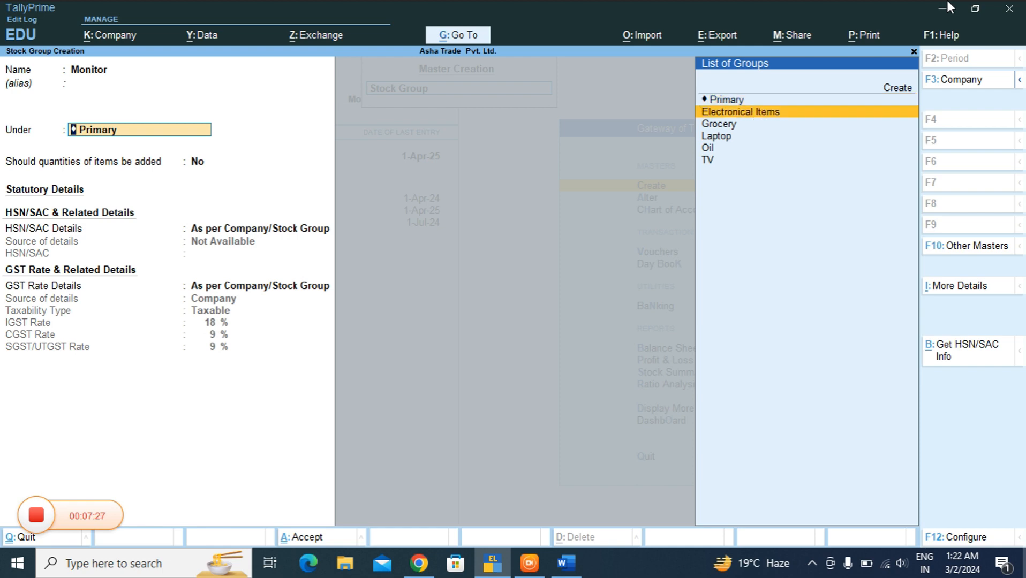
{"action": "key", "text": "Down"}
{"action": "key", "text": "Down"}
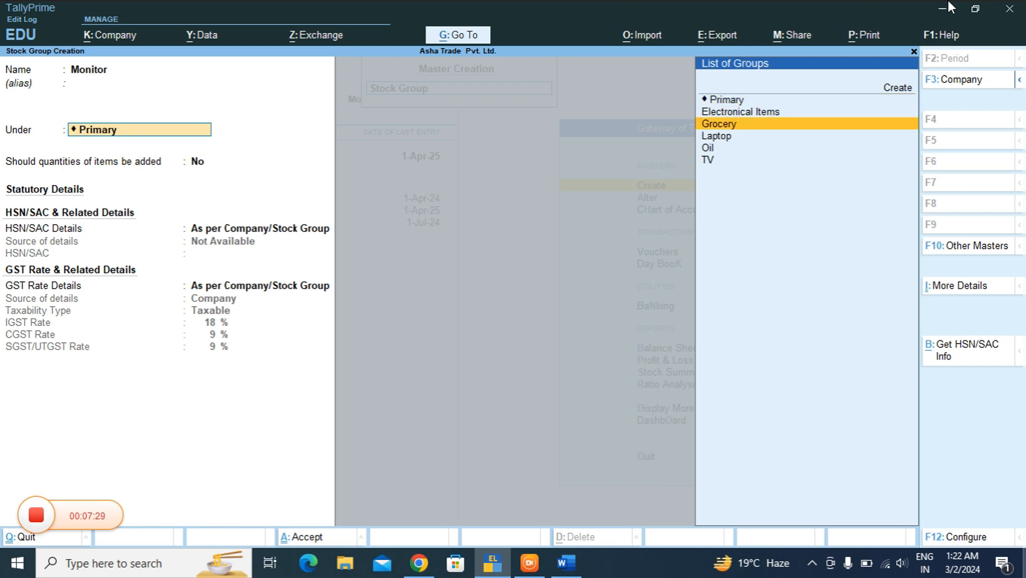
{"action": "key", "text": "Up"}
{"action": "key", "text": "Up"}
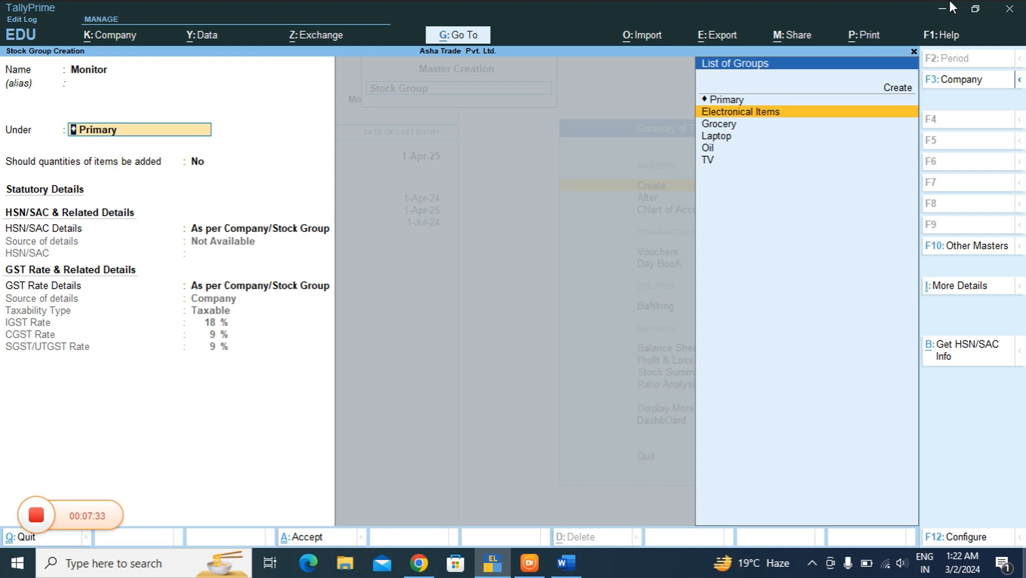
{"action": "key", "text": "Return"}
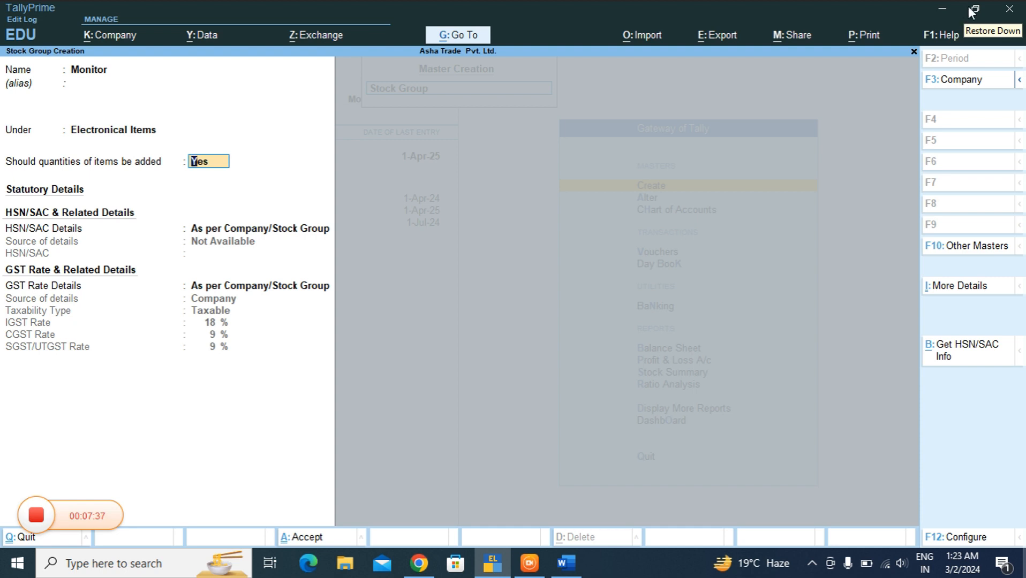
{"action": "key", "text": "Return"}
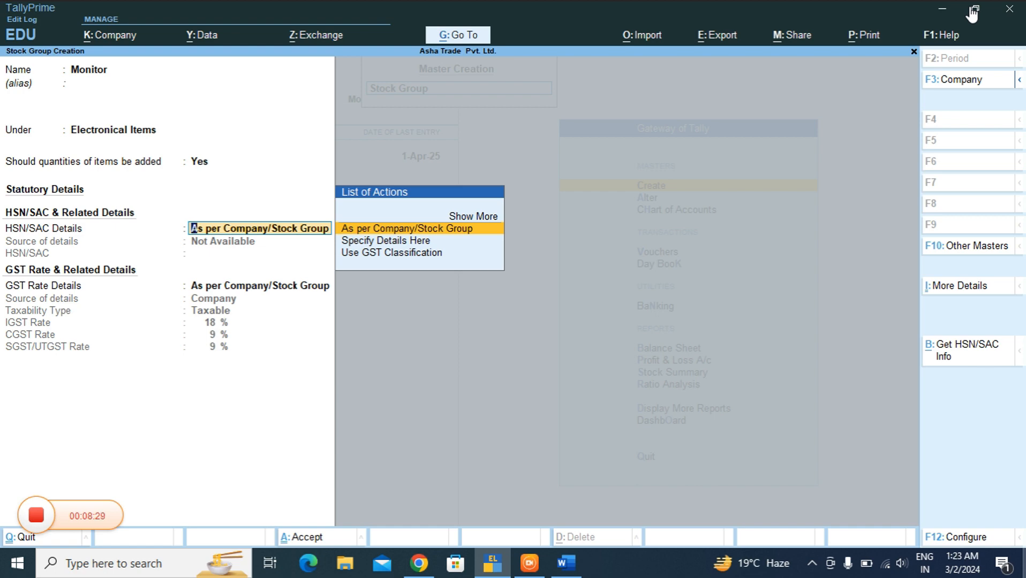
- Try Specify Details Here for Monitor's HSN/SAC details and return the setting to As per Company/Stock Group
{"action": "key", "text": "Down"}
{"action": "key", "text": "Return"}
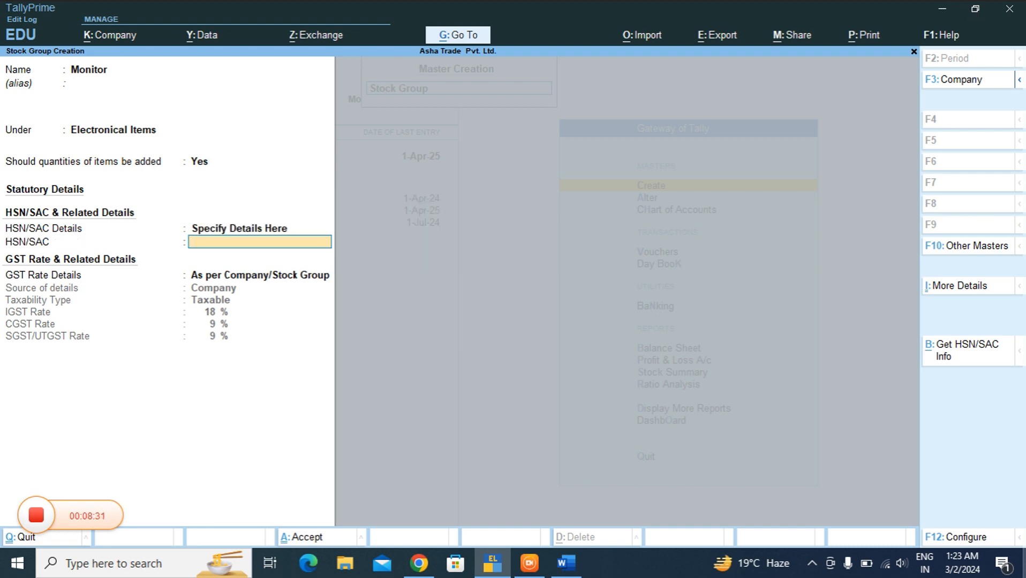
{"action": "key", "text": "BackSpace"}
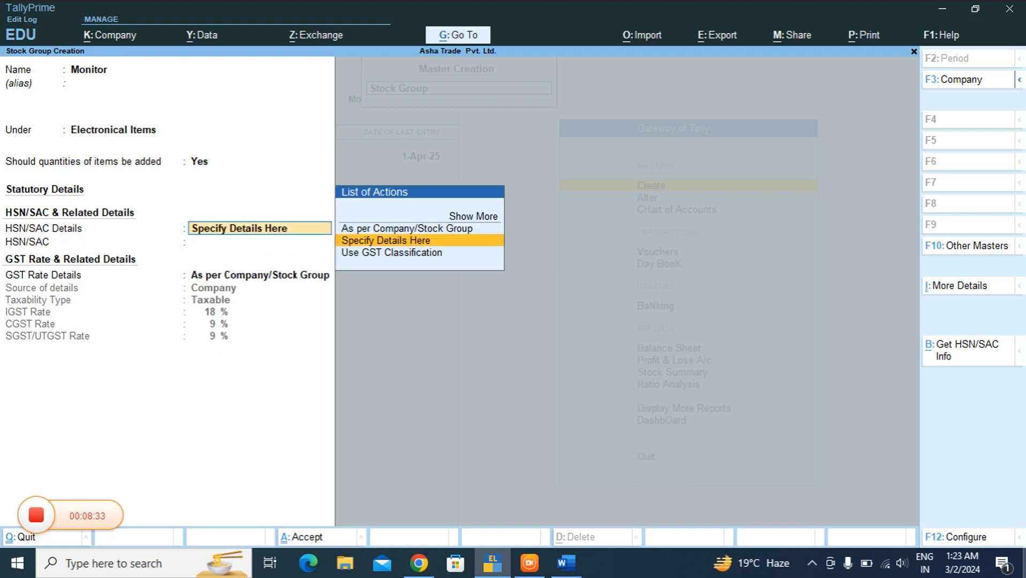
{"action": "key", "text": "Up"}
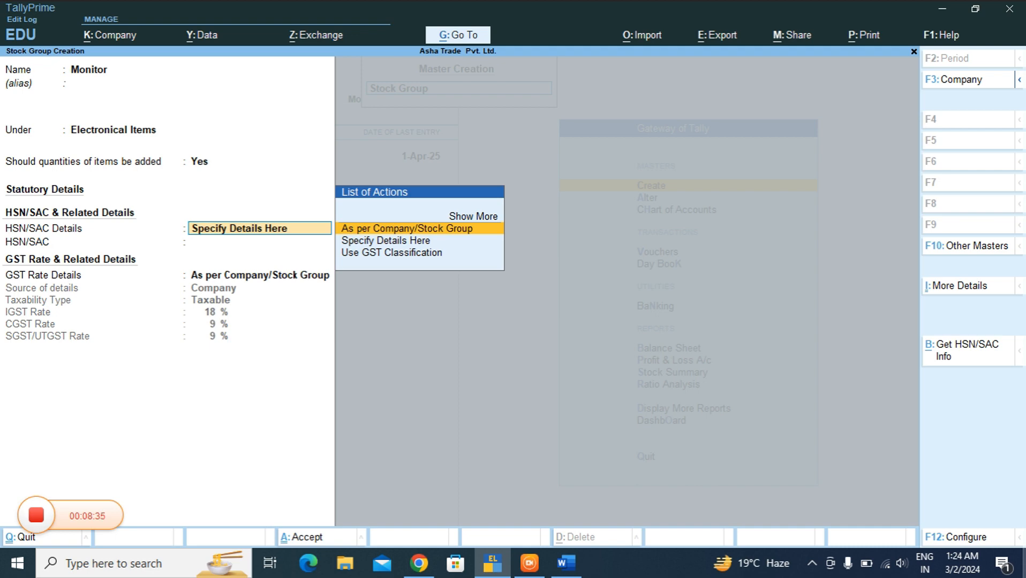
{"action": "key", "text": "Return"}
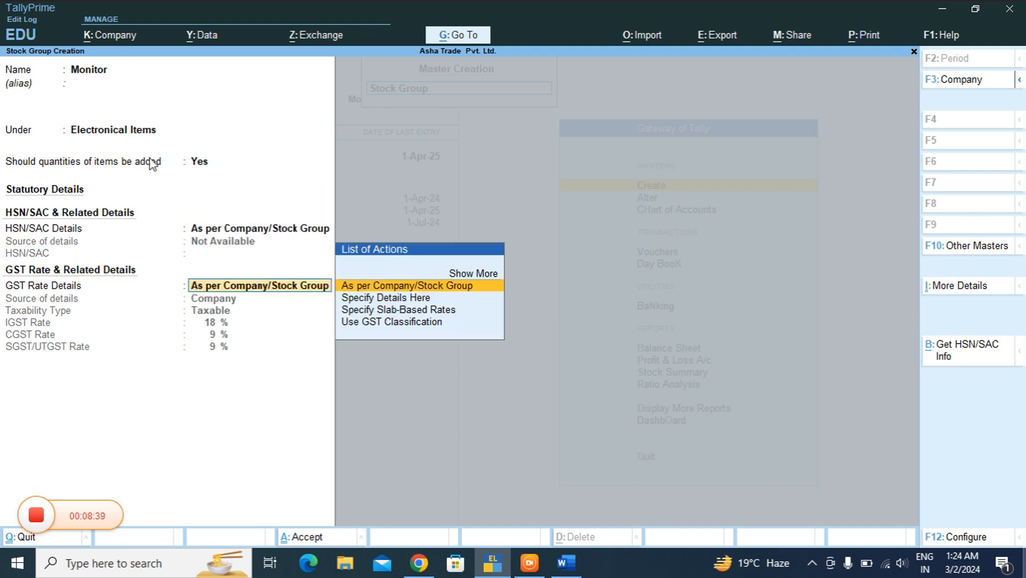
- Specify Monitor's GST rate details here as Taxable with 18% IGST, save the stock group and leave master creation
{"action": "key", "text": "Down"}
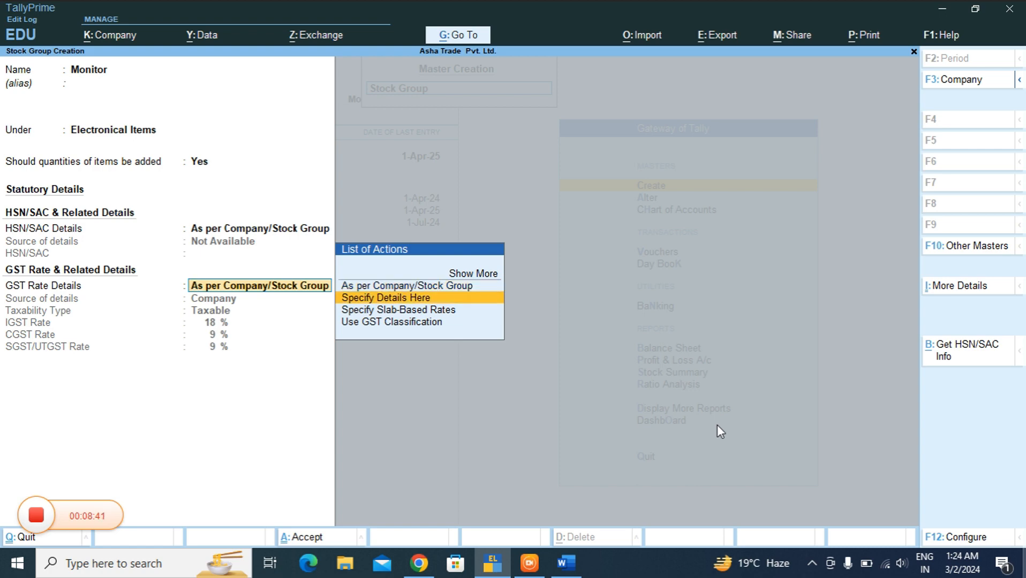
{"action": "key", "text": "Return"}
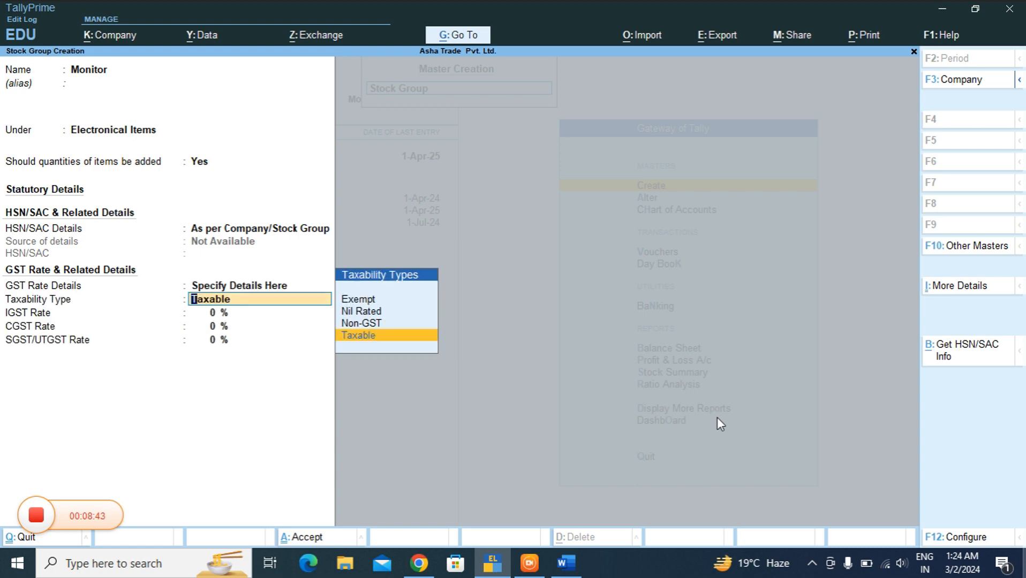
{"action": "key", "text": "Return"}
{"action": "type", "text": "1"}
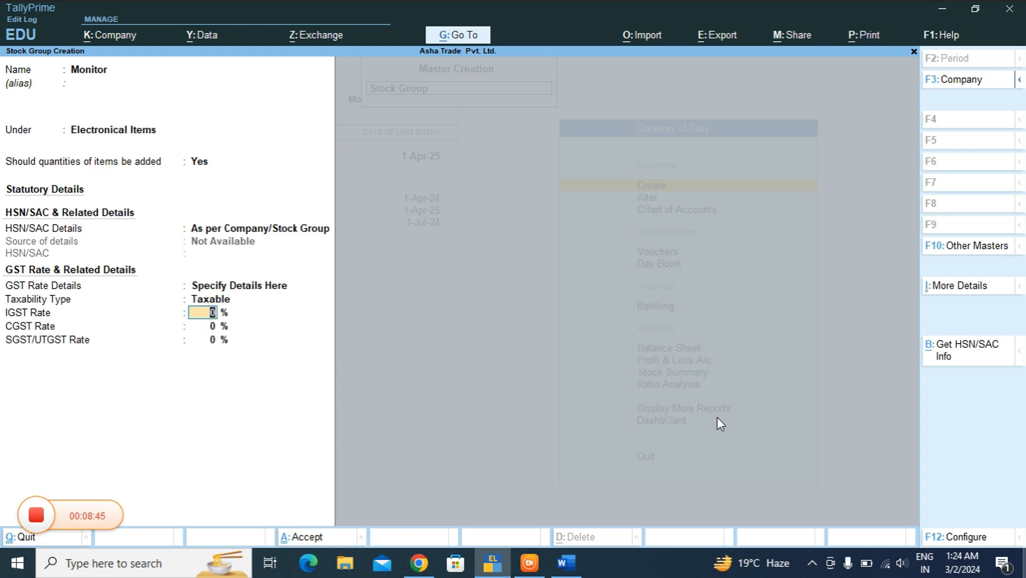
{"action": "type", "text": "8"}
{"action": "key", "text": "Return"}
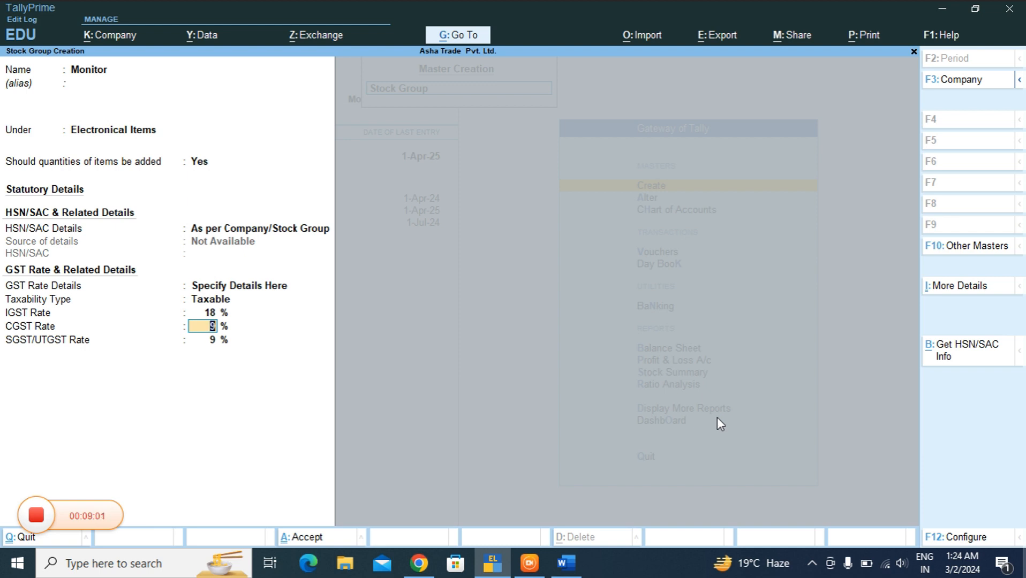
{"action": "key", "text": "Return"}
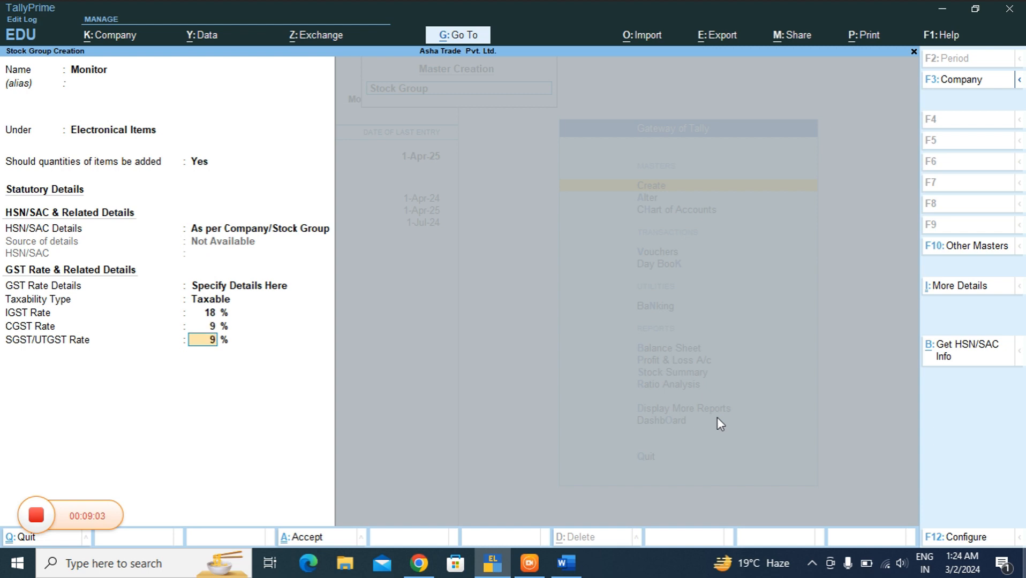
{"action": "key", "text": "Return"}
{"action": "key", "text": "Return"}
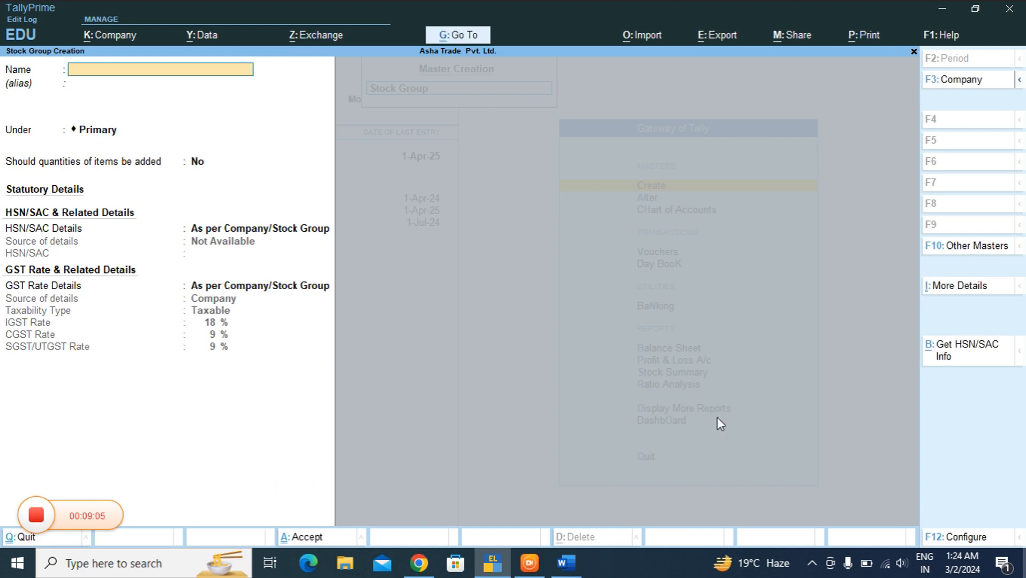
{"action": "key", "text": "Escape"}
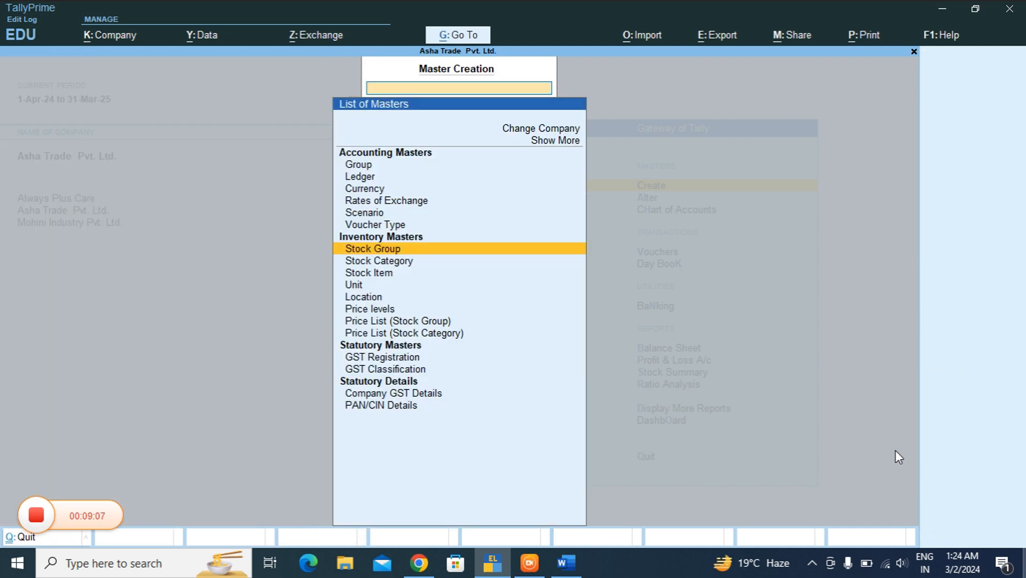
{"action": "key", "text": "Escape"}
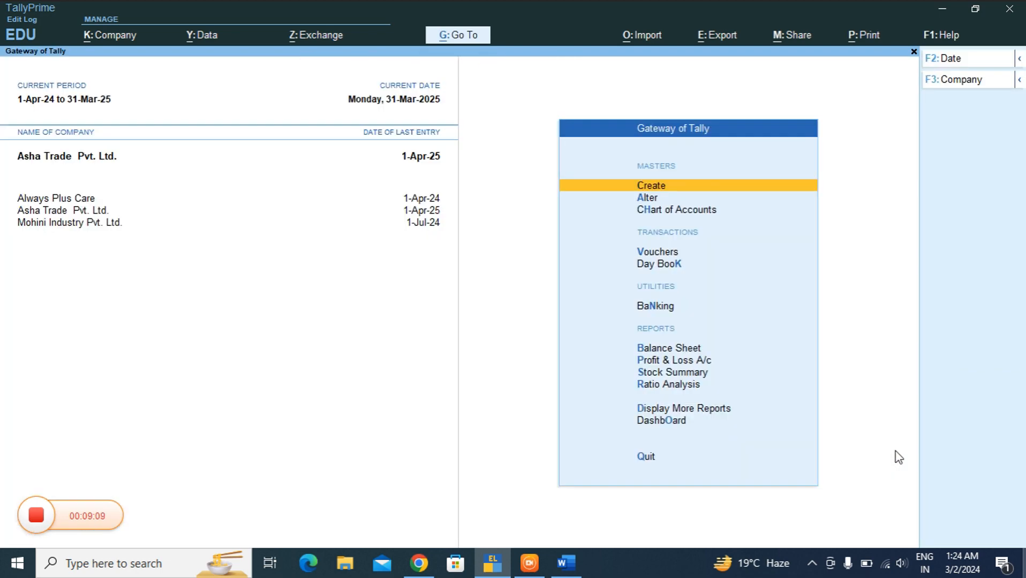
- Open the list of existing stock groups for alteration
{"action": "key", "text": "Down"}
{"action": "key", "text": "Return"}
{"action": "key", "text": "Down"}
{"action": "key", "text": "Down"}
{"action": "key", "text": "Down"}
{"action": "key", "text": "Down"}
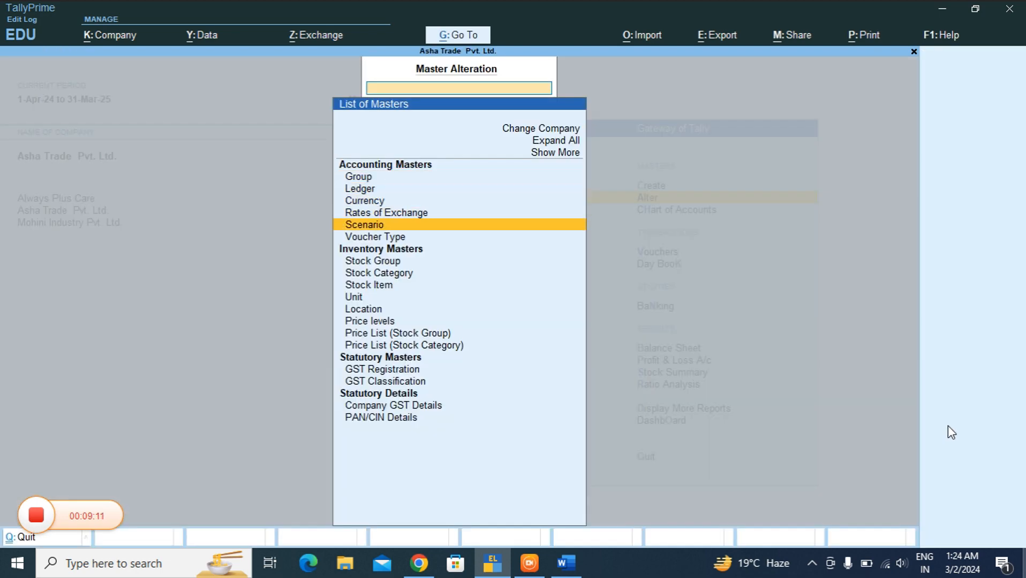
{"action": "key", "text": "Down"}
{"action": "key", "text": "Down"}
{"action": "key", "text": "Down"}
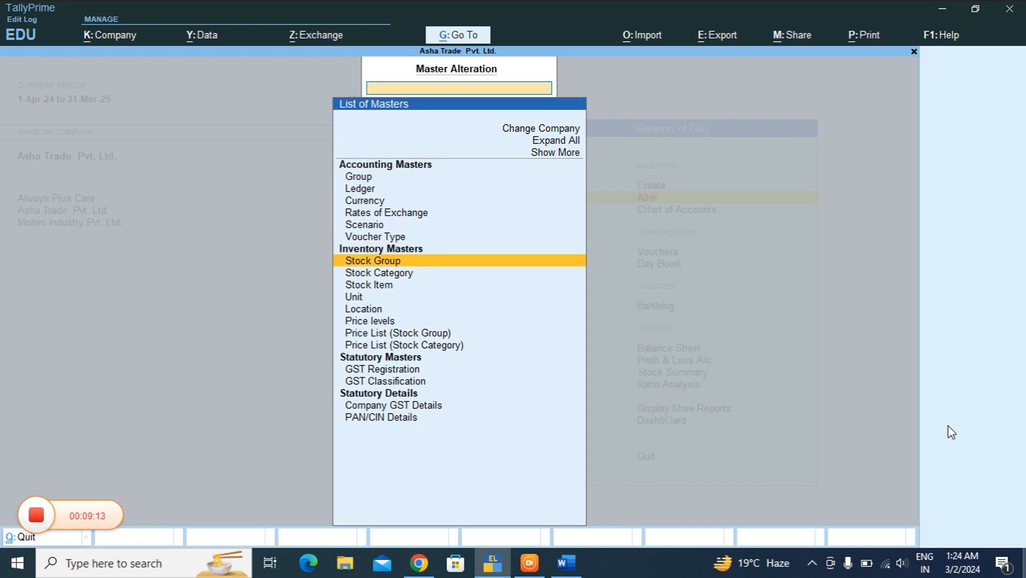
{"action": "key", "text": "Return"}
{"action": "key", "text": "Down"}
{"action": "key", "text": "Down"}
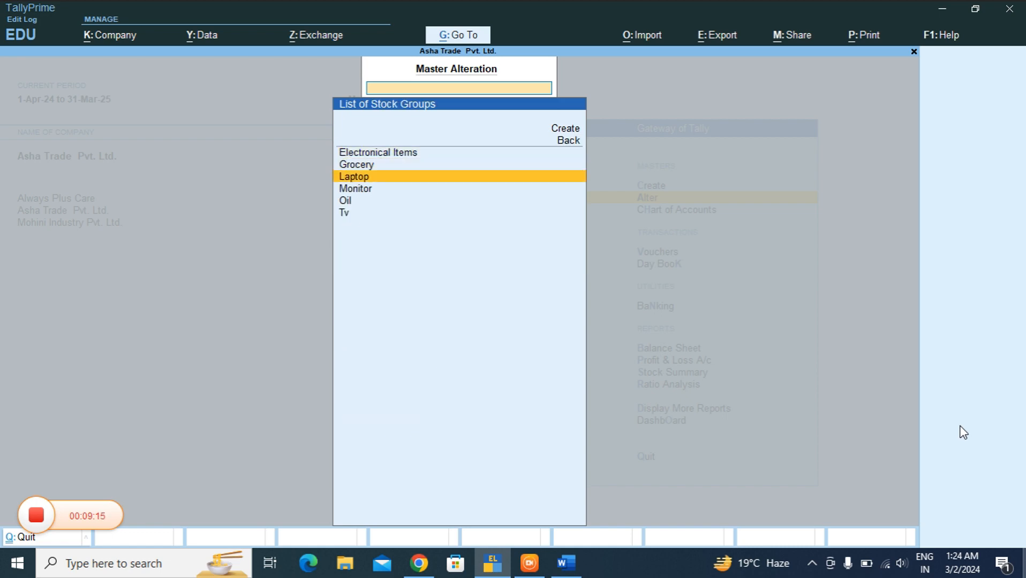
{"action": "key", "text": "Return"}
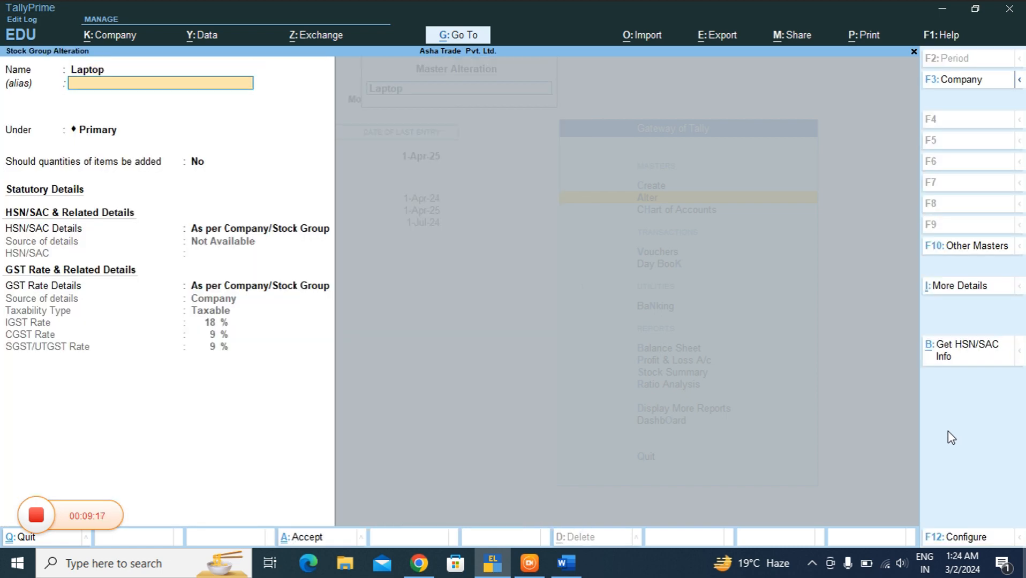
{"action": "key", "text": "Escape"}
- Open the Tv stock group for alteration and rename it TV, leaving its alias blank
{"action": "key", "text": "Down"}
{"action": "key", "text": "Down"}
{"action": "key", "text": "Down"}
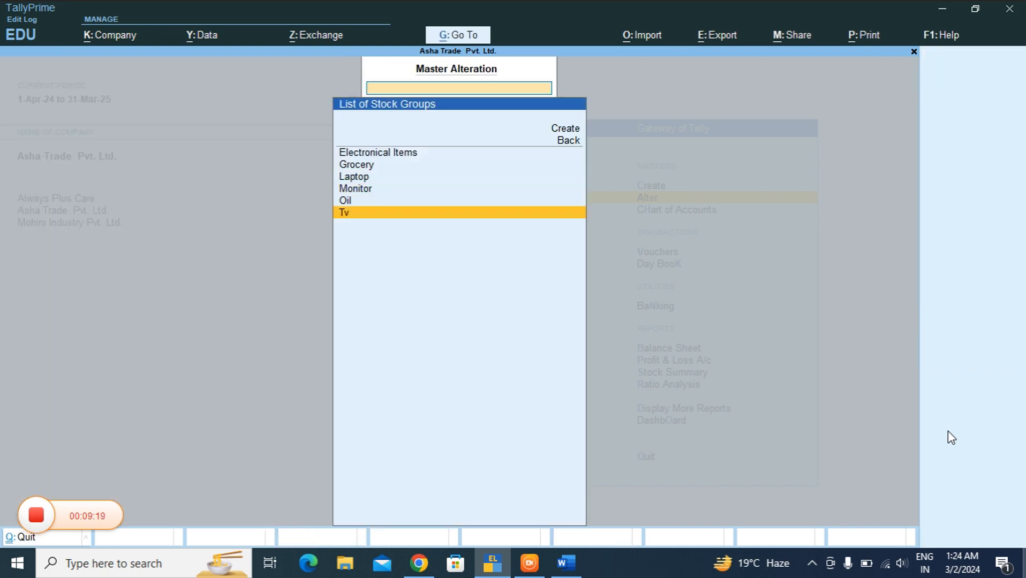
{"action": "key", "text": "Return"}
{"action": "type", "text": "TV"}
{"action": "key", "text": "Return"}
{"action": "key", "text": "Return"}
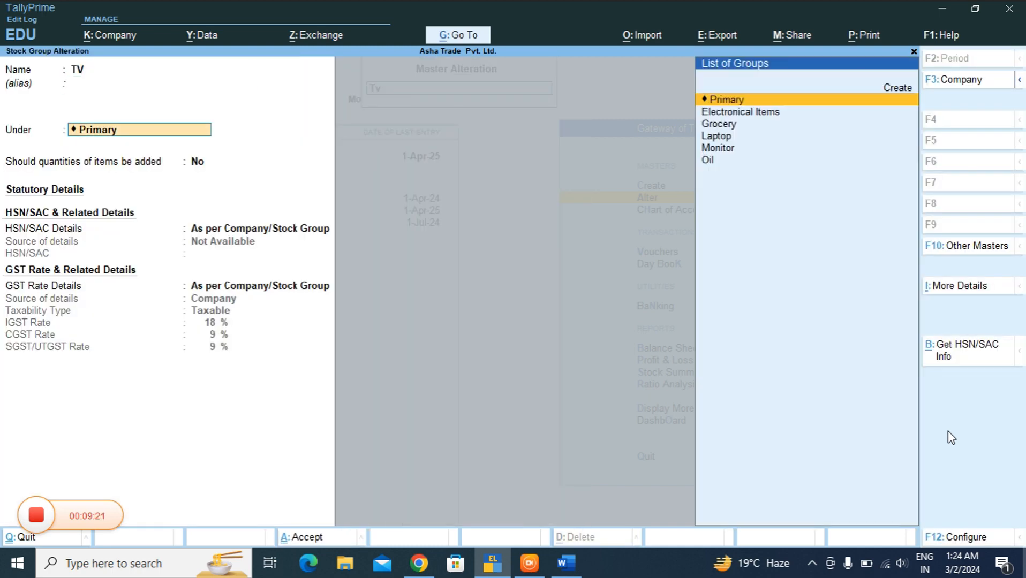
- Place the TV stock group under Electronical Items and choose Yes for adding quantities of items
{"action": "key", "text": "Return"}
{"action": "key", "text": "Return"}
{"action": "key", "text": "BackSpace"}
{"action": "key", "text": "BackSpace"}
{"action": "key", "text": "Down"}
{"action": "key", "text": "Return"}
{"action": "key", "text": "y"}
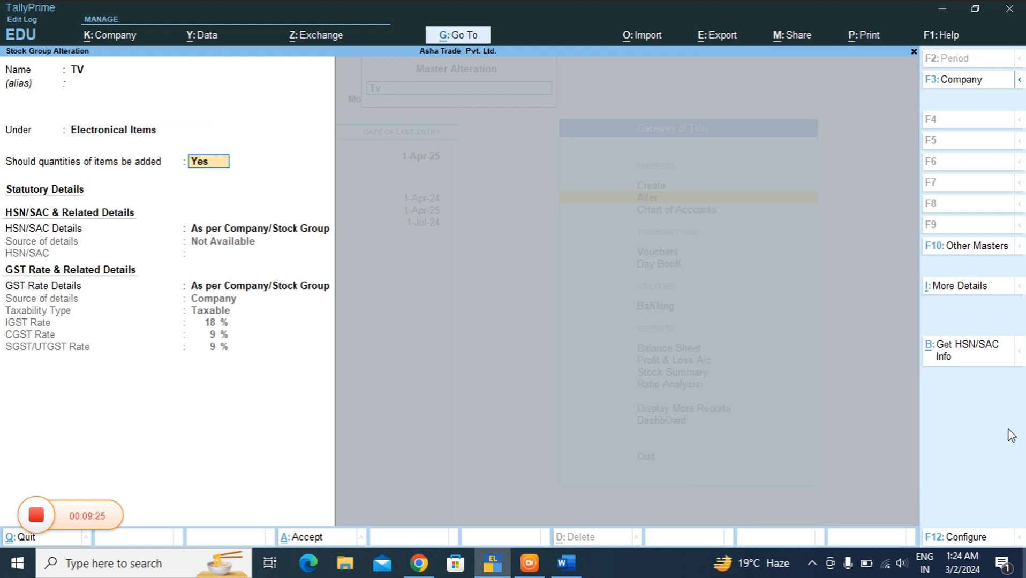
- Specify TV's GST rate details here as Taxable with 18% IGST, accept the master and leave master alteration
{"action": "key", "text": "Return"}
{"action": "key", "text": "Return"}
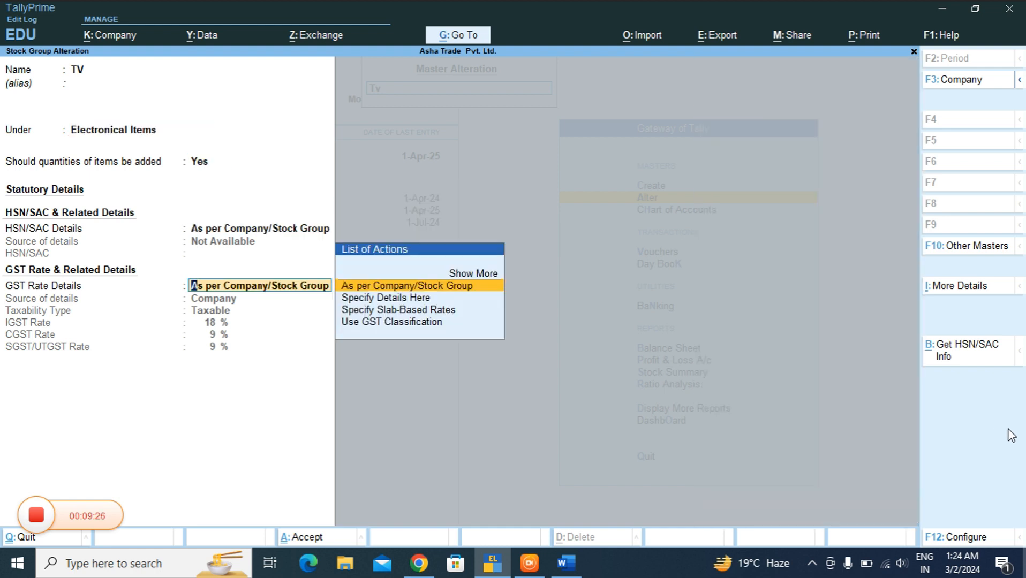
{"action": "key", "text": "Down"}
{"action": "key", "text": "Return"}
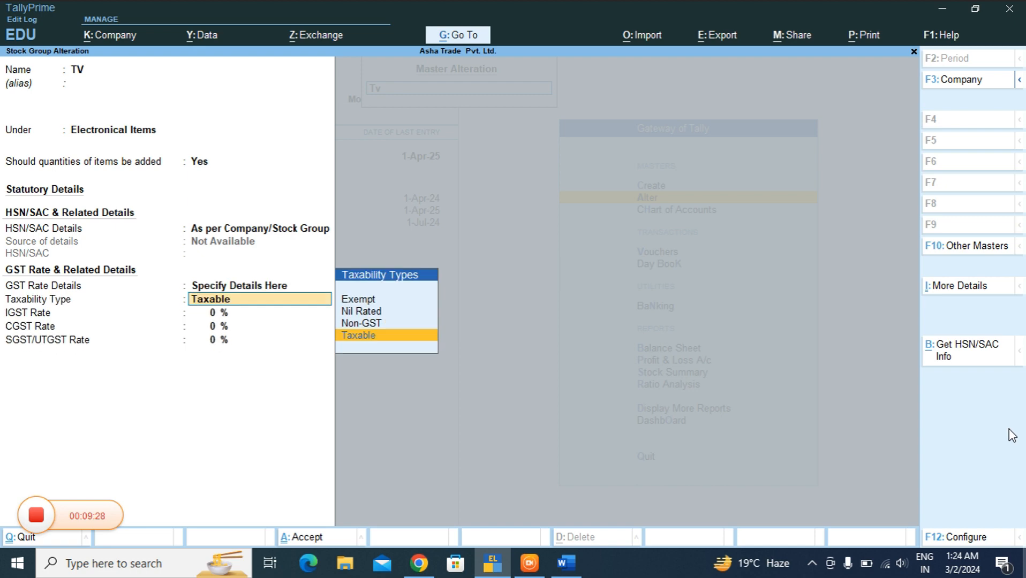
{"action": "key", "text": "Return"}
{"action": "type", "text": "18"}
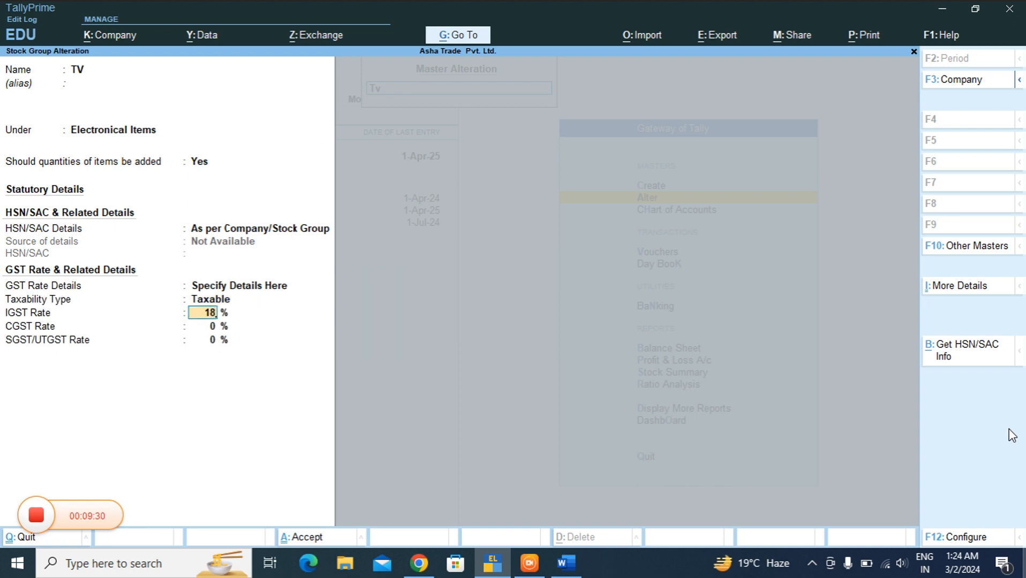
{"action": "key", "text": "Return"}
{"action": "key", "text": "Return"}
{"action": "key", "text": "Return"}
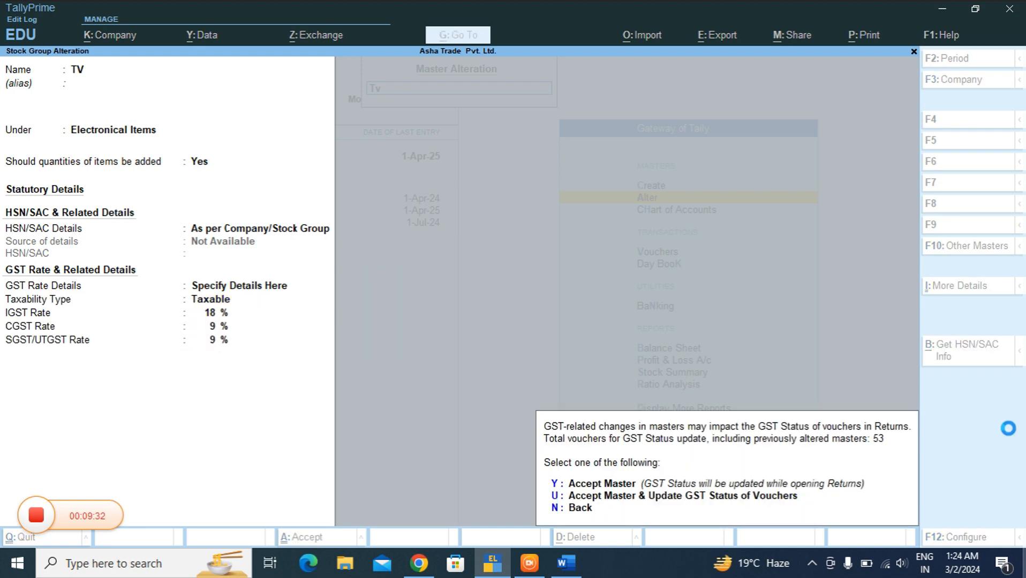
{"action": "key", "text": "y"}
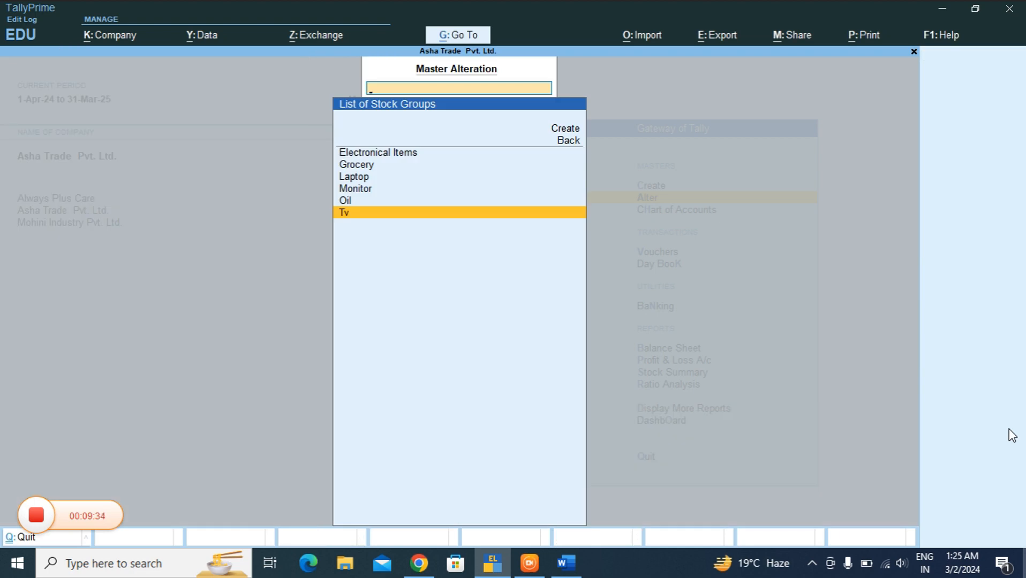
{"action": "key", "text": "Escape"}
{"action": "key", "text": "Escape"}
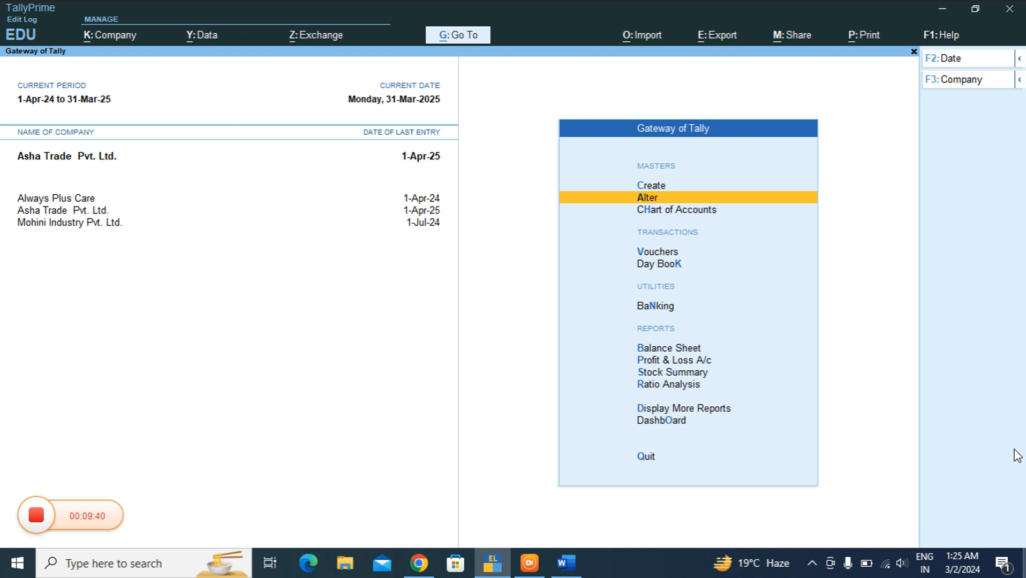
- Switch to the company Always Plus Care and start creating a new stock item
{"action": "left_click", "coordinate": [68, 198]}
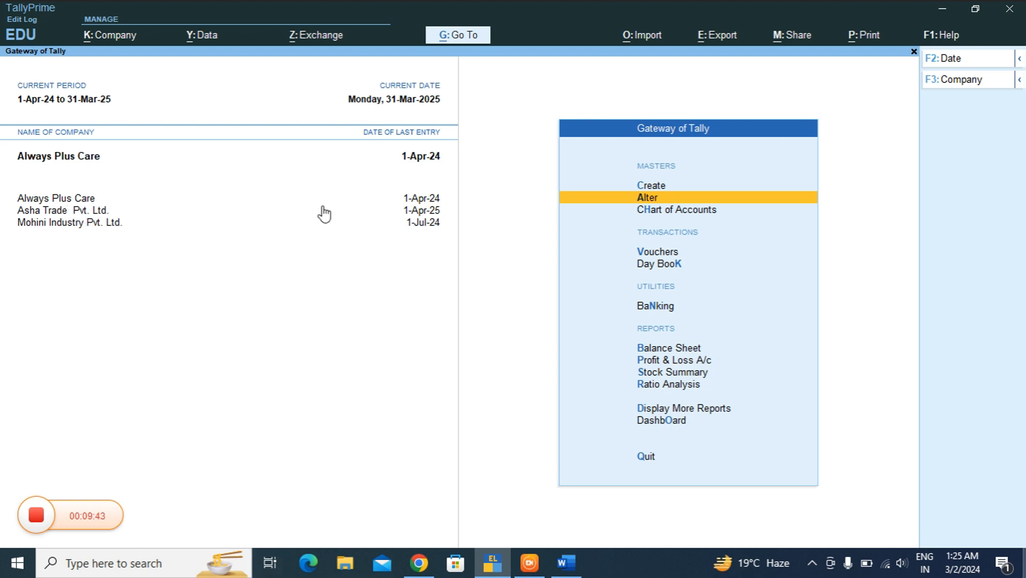
{"action": "left_click", "coordinate": [649, 185]}
{"action": "key", "text": "Down"}
{"action": "key", "text": "Down"}
{"action": "key", "text": "Down"}
{"action": "key", "text": "Down"}
{"action": "key", "text": "Down"}
{"action": "key", "text": "Down"}
{"action": "key", "text": "Down"}
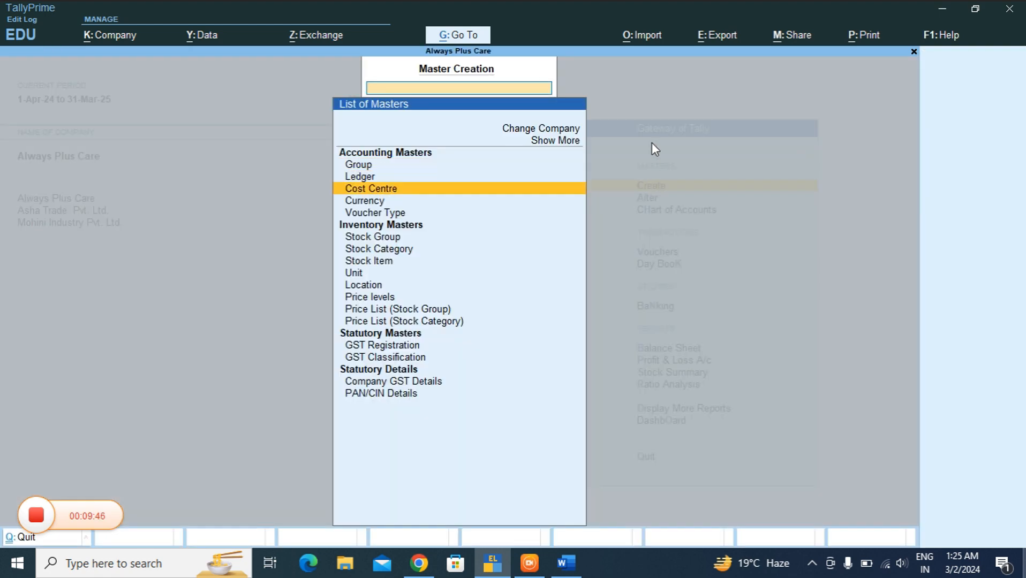
{"action": "key", "text": "Return"}
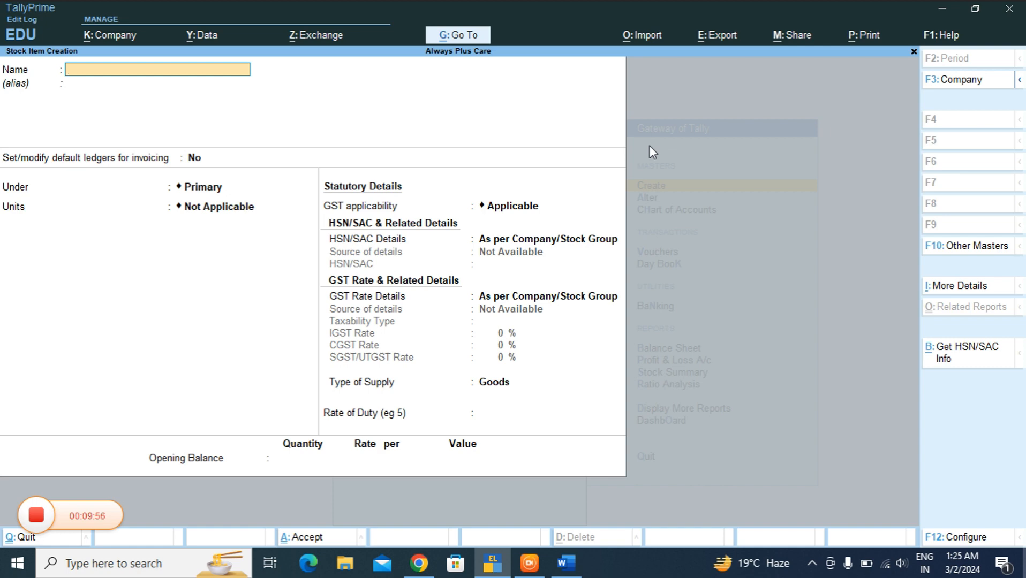
- Name the stock item Dell Laptop, leaving its alias blank and default ledgers for invoicing at No
{"action": "type", "text": "Dell Laptop"}
{"action": "key", "text": "Return"}
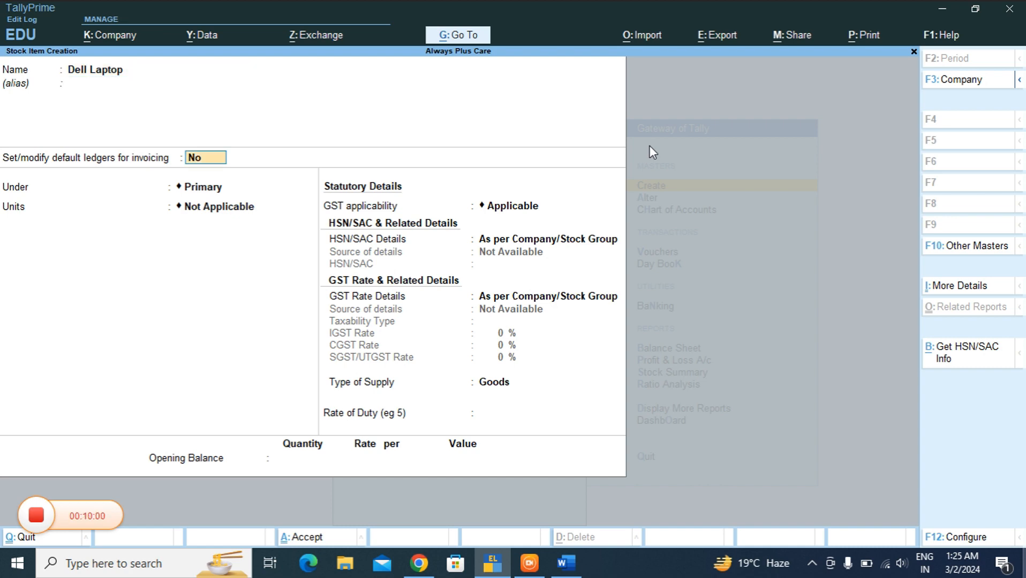
{"action": "key", "text": "Return"}
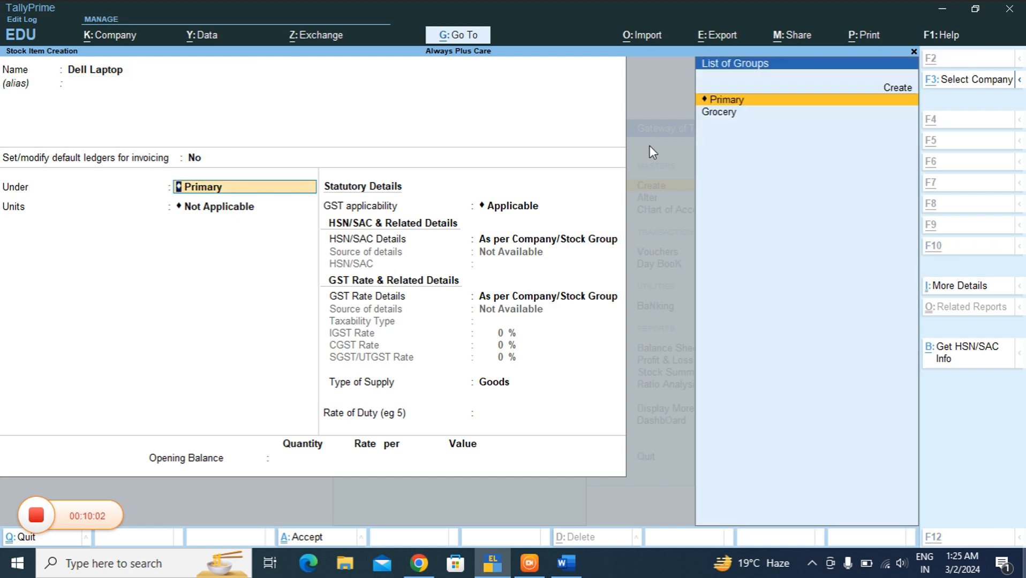
- Create a Laptop stock group under Primary for the item, keeping quantities at No and GST details As per Company/Stock Group
{"action": "key", "text": "alt+c"}
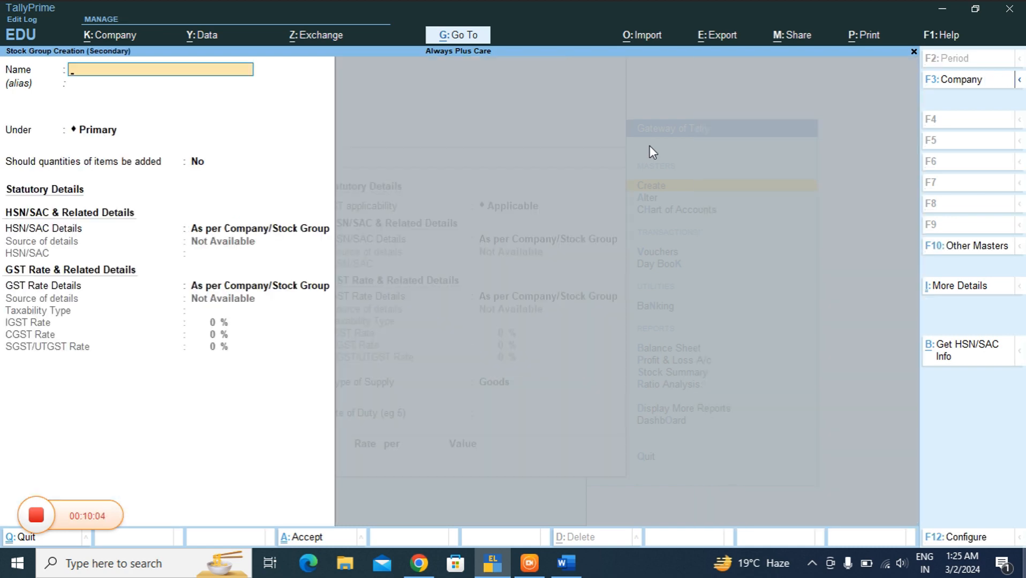
{"action": "type", "text": "Laptop"}
{"action": "key", "text": "Return"}
{"action": "key", "text": "Return"}
{"action": "key", "text": "Return"}
{"action": "key", "text": "Return"}
{"action": "key", "text": "Return"}
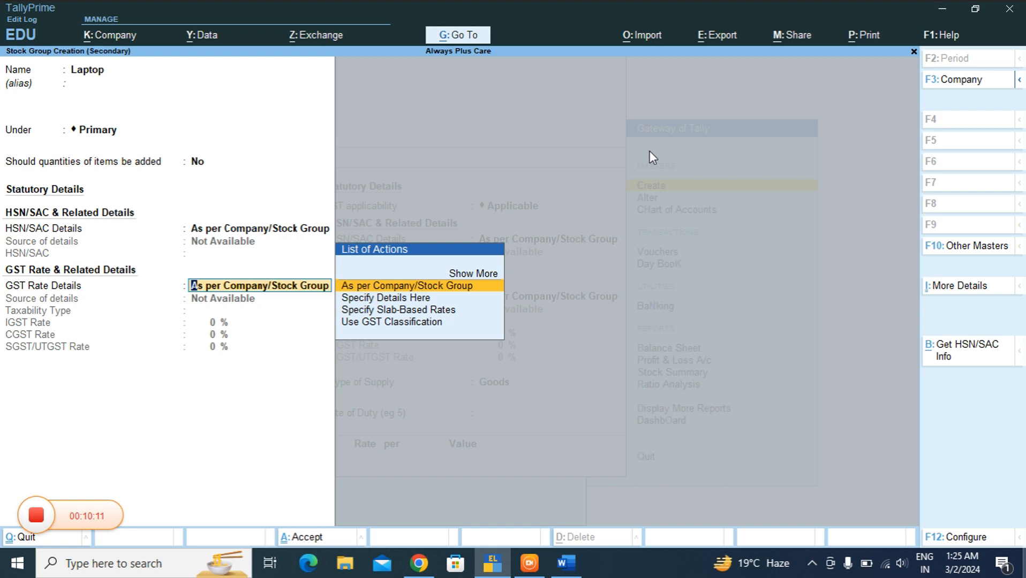
{"action": "key", "text": "Down"}
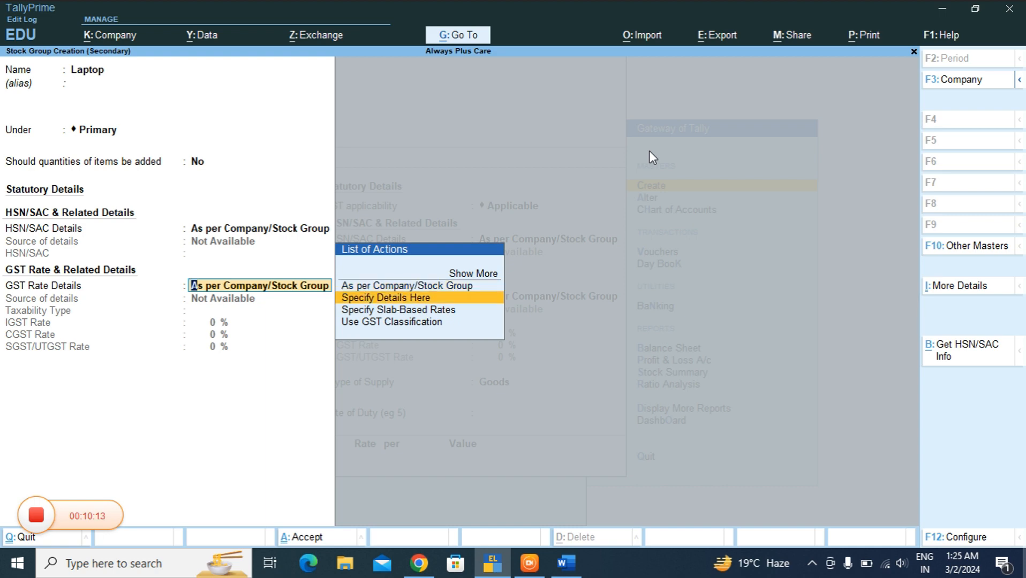
{"action": "key", "text": "Up"}
{"action": "key", "text": "alt"}
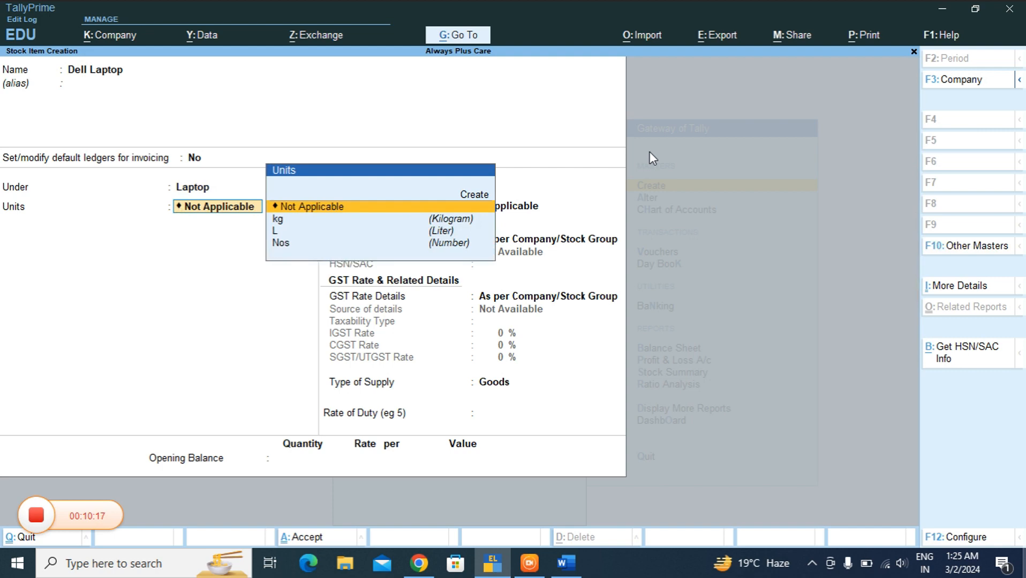
- Set the unit of the Dell Laptop stock item to Nos
{"action": "key", "text": "Up"}
{"action": "key", "text": "Down"}
{"action": "key", "text": "Down"}
{"action": "key", "text": "Down"}
{"action": "key", "text": "Down"}
{"action": "key", "text": "Return"}
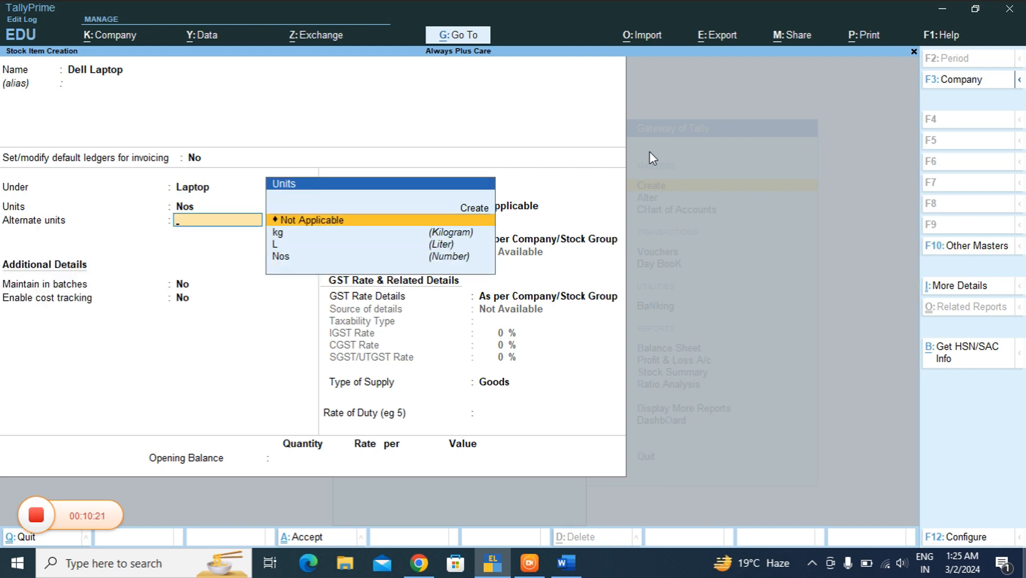
- Keep Dell Laptop's alternate units Not Applicable, batches and cost tracking at No, GST Applicable, and HSN/SAC details As per Company/Stock Group
{"action": "key", "text": "Return"}
{"action": "key", "text": "Return"}
{"action": "key", "text": "Return"}
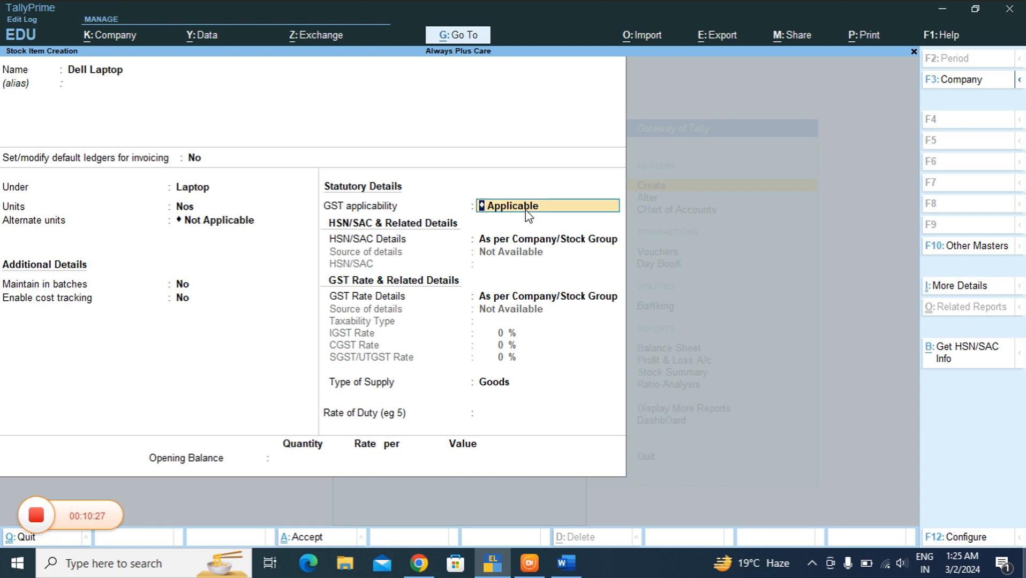
{"action": "key", "text": "Return"}
{"action": "key", "text": "Return"}
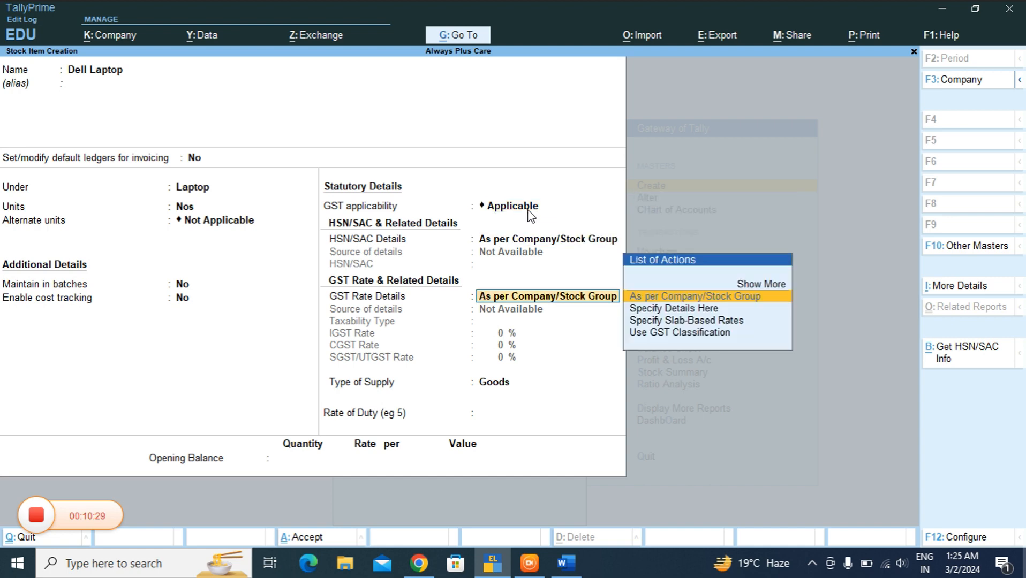
- Specify Dell Laptop's GST rate details at item level as Taxable with 18% IGST, split into 9% CGST and 9% SGST/UTGST
{"action": "key", "text": "Down"}
{"action": "key", "text": "Return"}
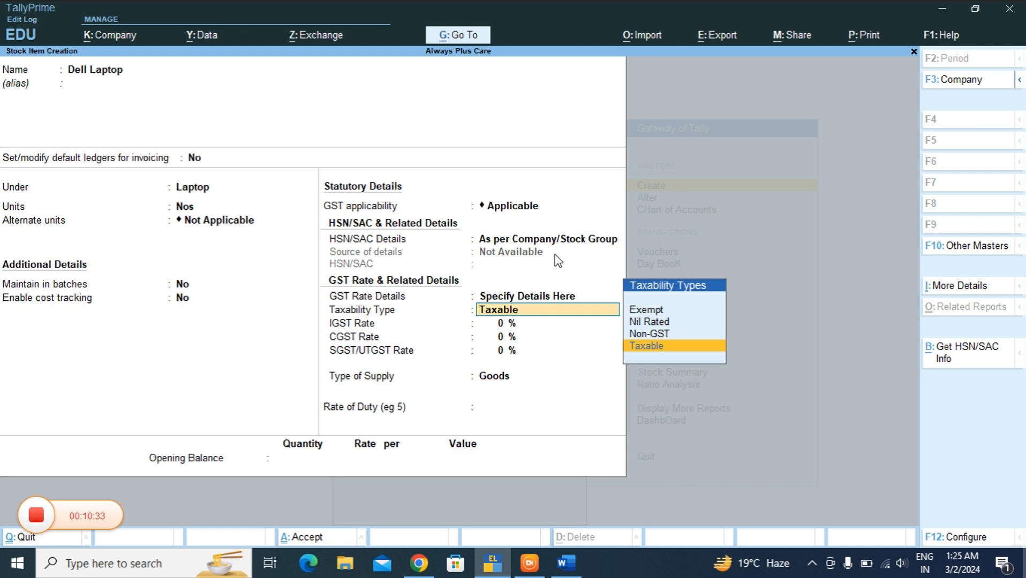
{"action": "key", "text": "Return"}
{"action": "type", "text": "1"}
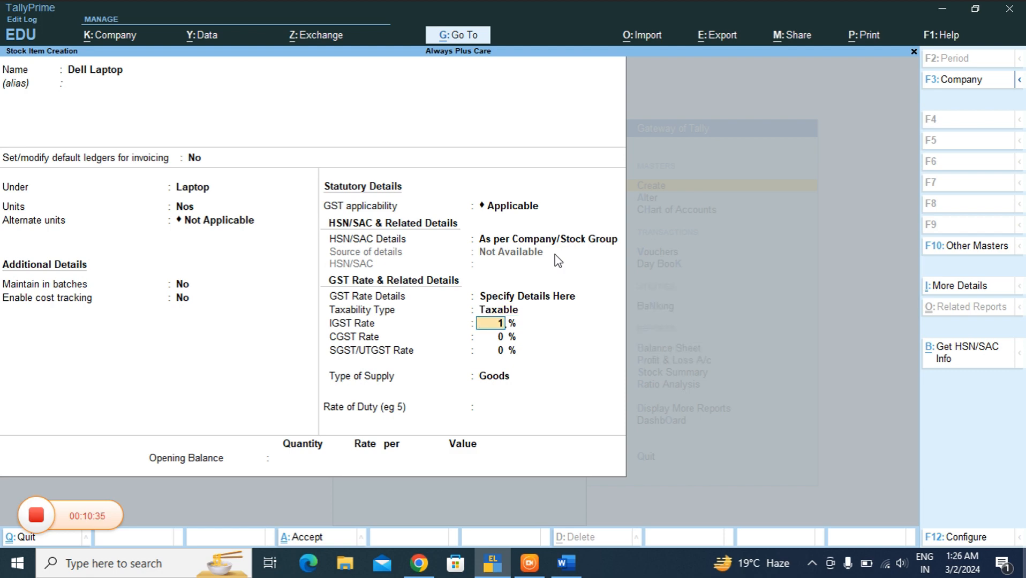
{"action": "type", "text": "8"}
{"action": "key", "text": "Return"}
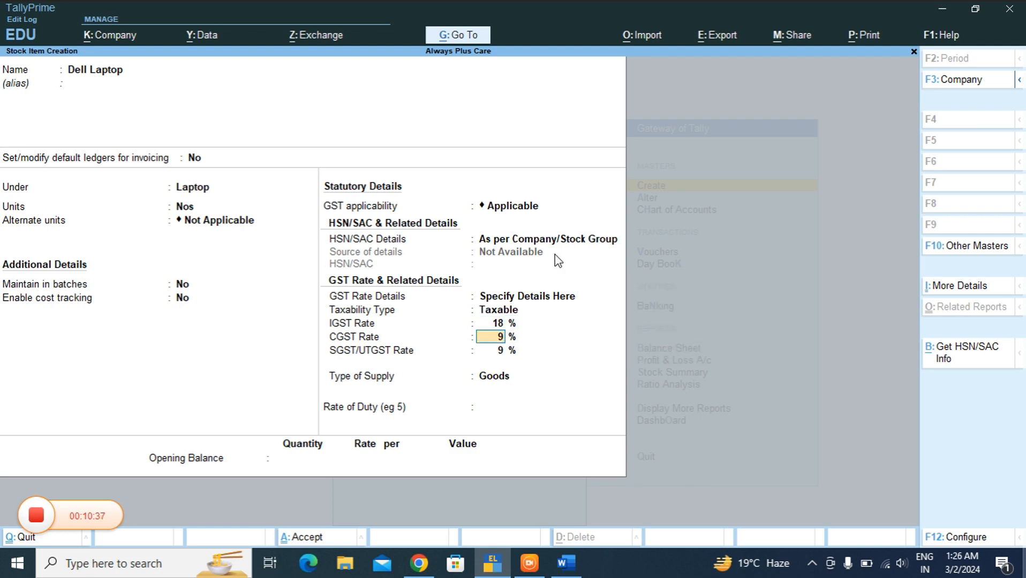
{"action": "key", "text": "Return"}
{"action": "key", "text": "Return"}
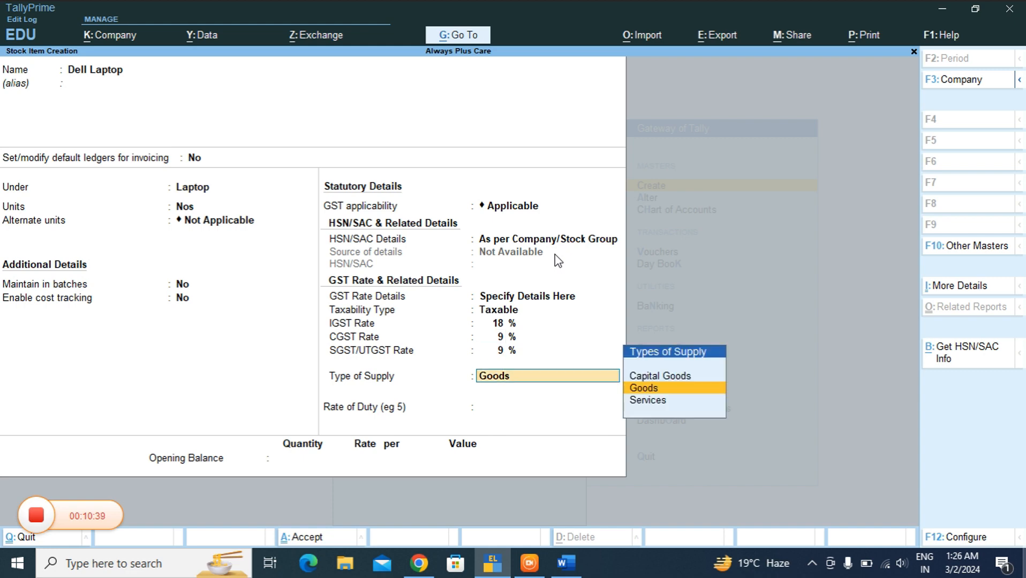
- Keep the type of supply as Goods, save the Dell Laptop item without an opening balance, and return to the Gateway of Tally
{"action": "key", "text": "Down"}
{"action": "key", "text": "Up"}
{"action": "key", "text": "Return"}
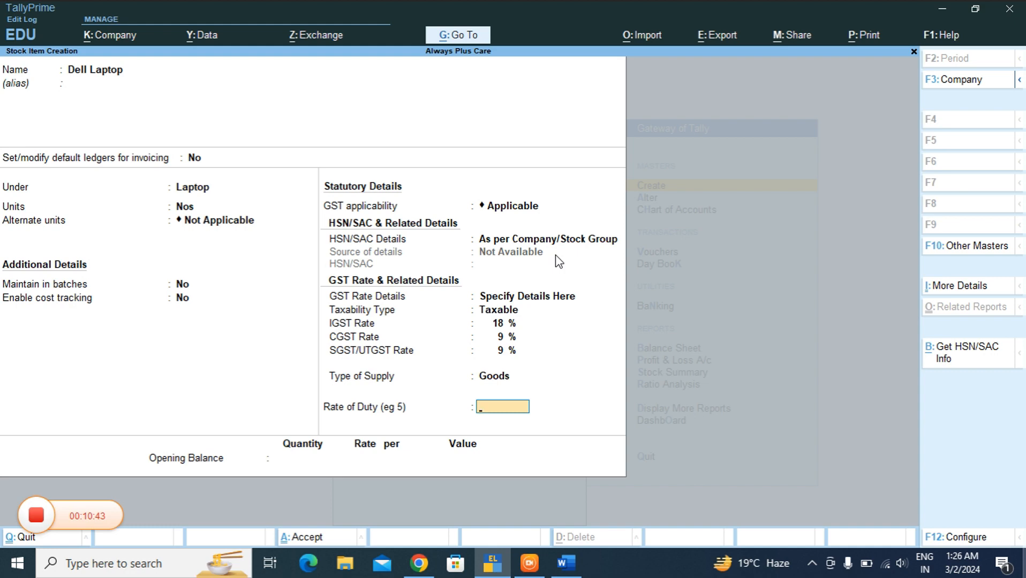
{"action": "key", "text": "Return"}
{"action": "key", "text": "Return"}
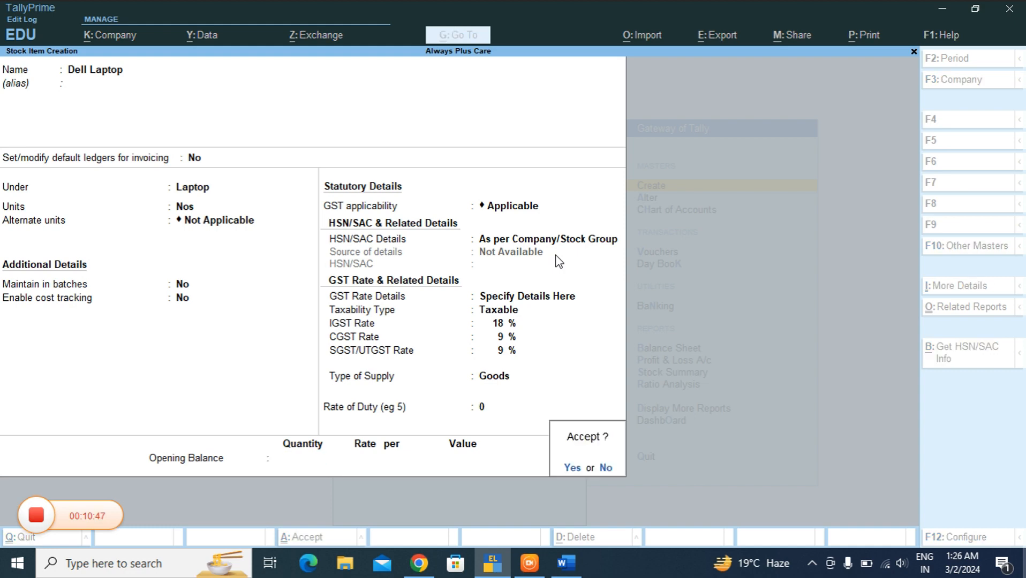
{"action": "key", "text": "Return"}
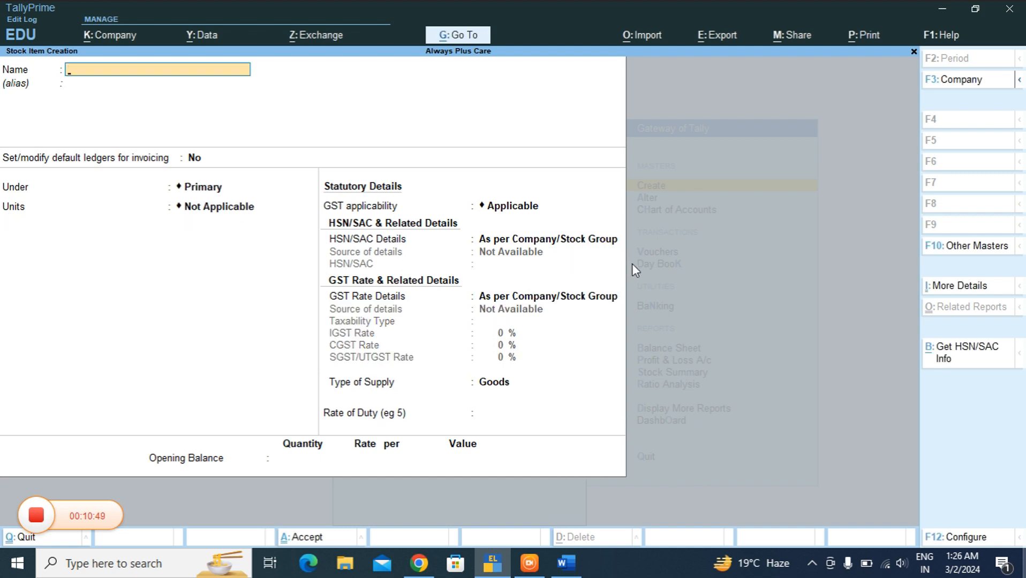
{"action": "key", "text": "Escape"}
{"action": "key", "text": "Escape"}
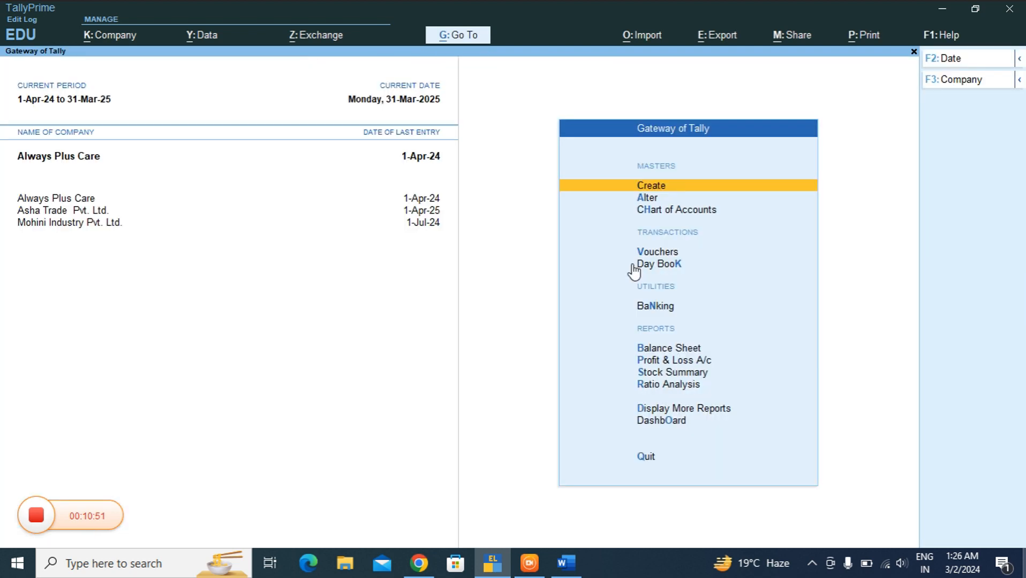
- Open the existing stock item Rice for alteration
{"action": "key", "text": "Down"}
{"action": "key", "text": "Return"}
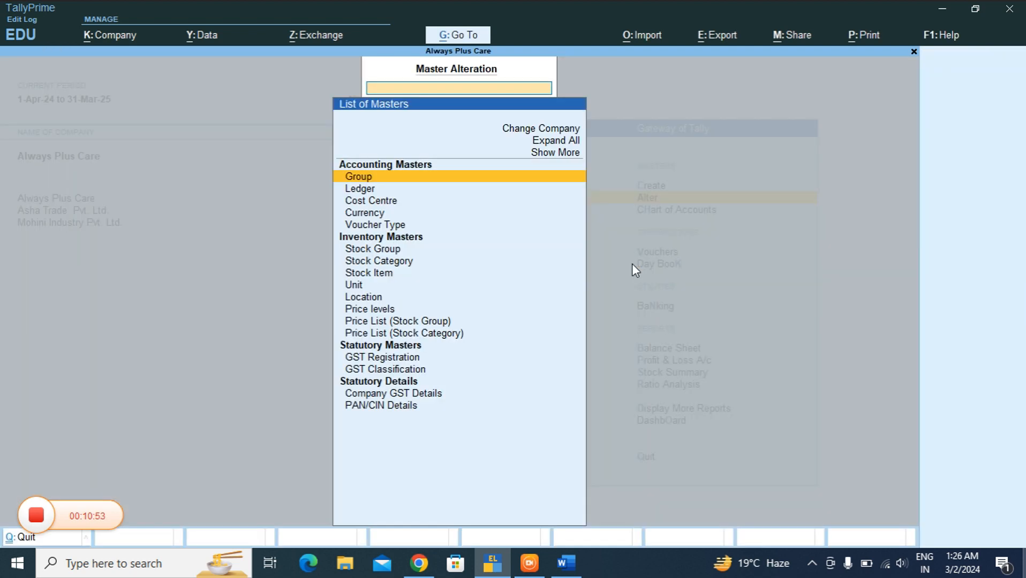
{"action": "key", "text": "Down"}
{"action": "key", "text": "Down"}
{"action": "key", "text": "Down"}
{"action": "key", "text": "Down"}
{"action": "key", "text": "Down"}
{"action": "key", "text": "Down"}
{"action": "key", "text": "Down"}
{"action": "key", "text": "Down"}
{"action": "key", "text": "Return"}
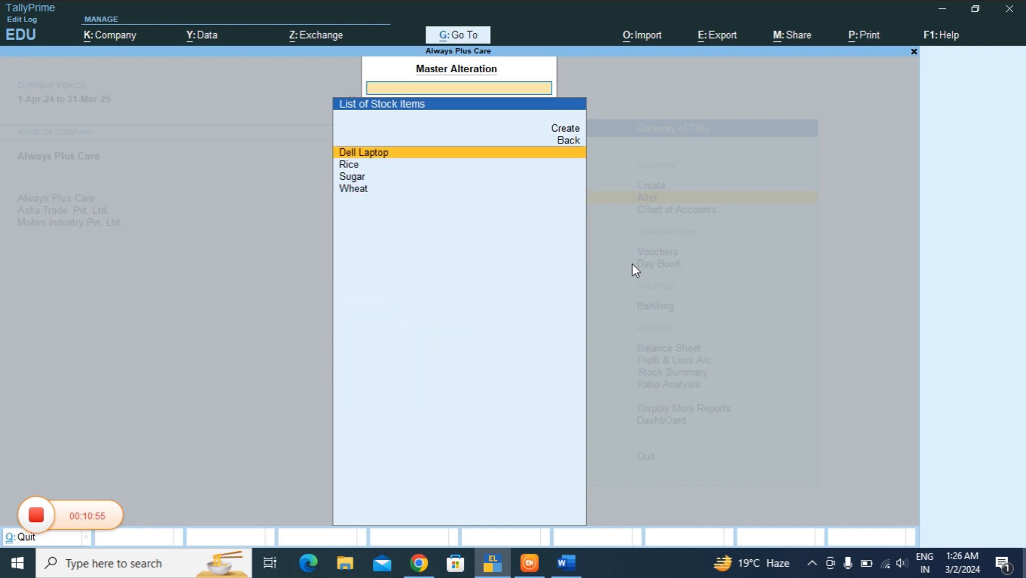
{"action": "key", "text": "Down"}
{"action": "key", "text": "Down"}
{"action": "key", "text": "Down"}
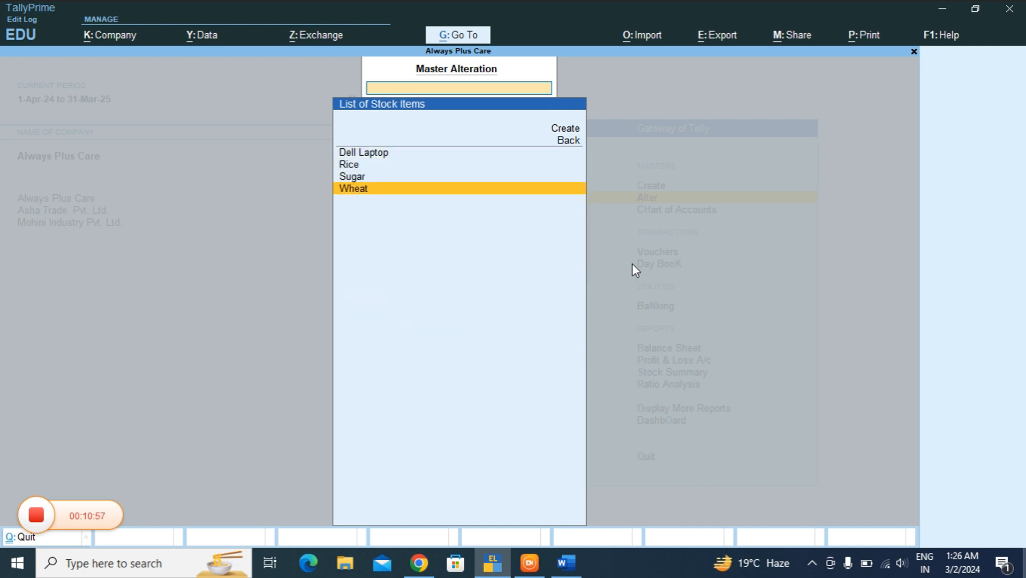
{"action": "key", "text": "Up"}
{"action": "key", "text": "Up"}
{"action": "key", "text": "Return"}
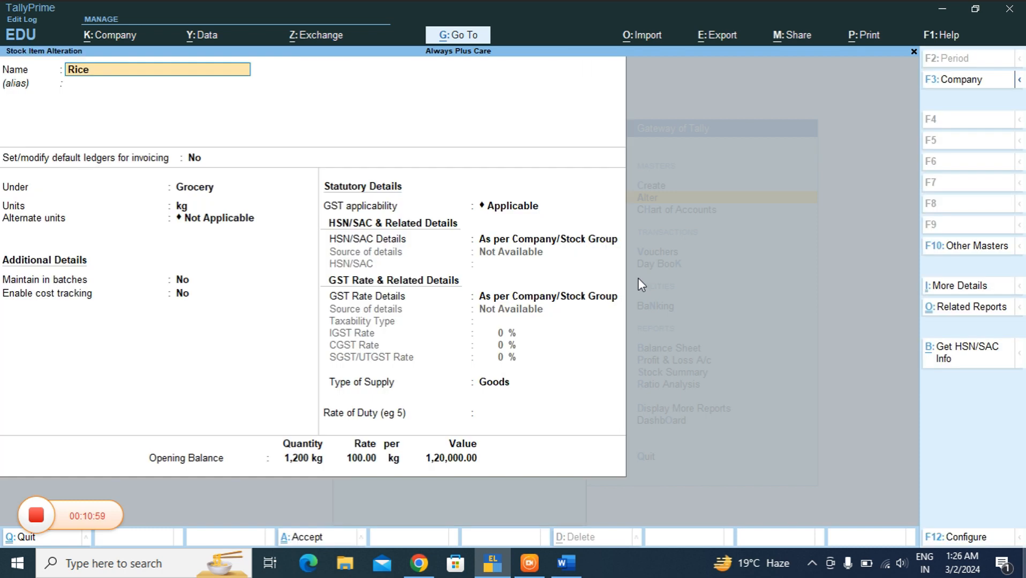
- Keep Rice under Grocery in kg, with batches and cost tracking at No, GST Applicable, and HSN/SAC details As per Company/Stock Group
{"action": "key", "text": "Return"}
{"action": "key", "text": "Return"}
{"action": "key", "text": "Return"}
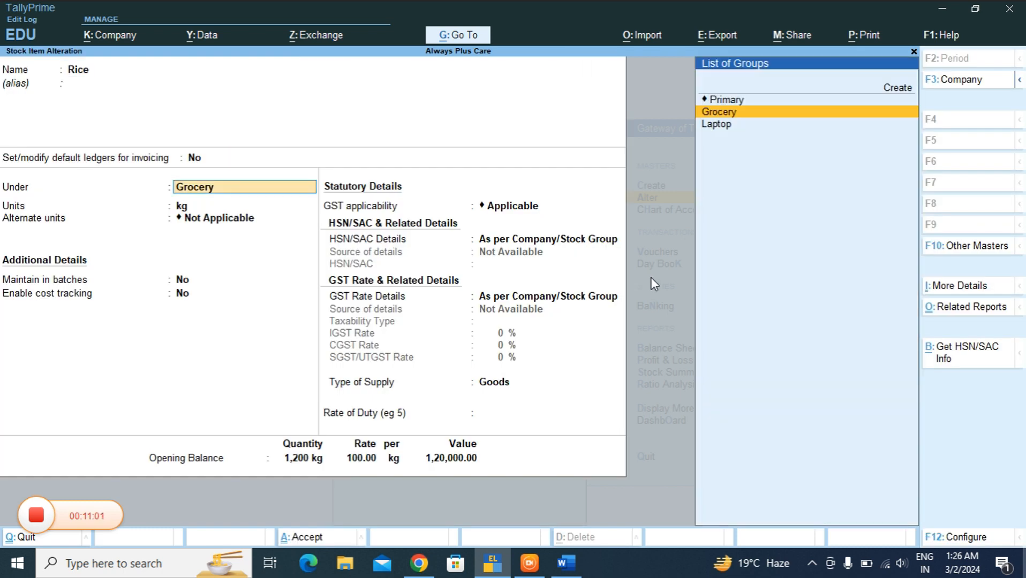
{"action": "key", "text": "Return"}
{"action": "key", "text": "Return"}
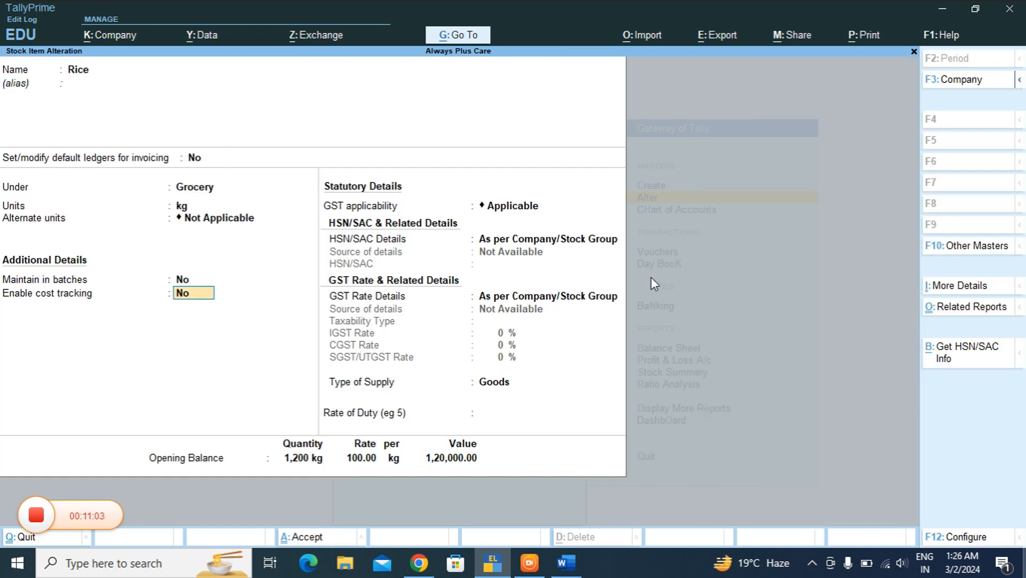
{"action": "key", "text": "Return"}
{"action": "key", "text": "Return"}
{"action": "key", "text": "Return"}
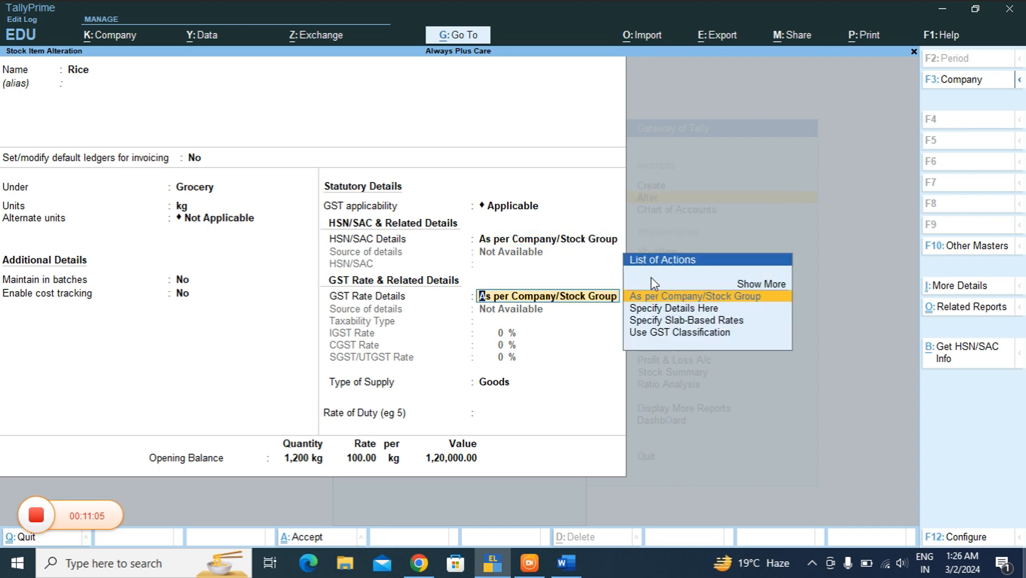
{"action": "key", "text": "Down"}
{"action": "key", "text": "Down"}
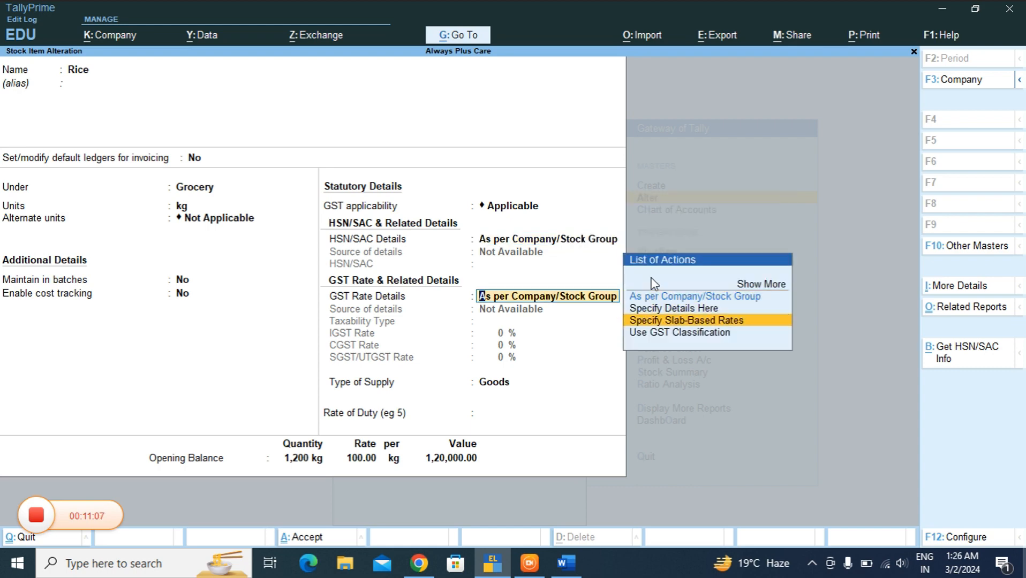
{"action": "key", "text": "Return"}
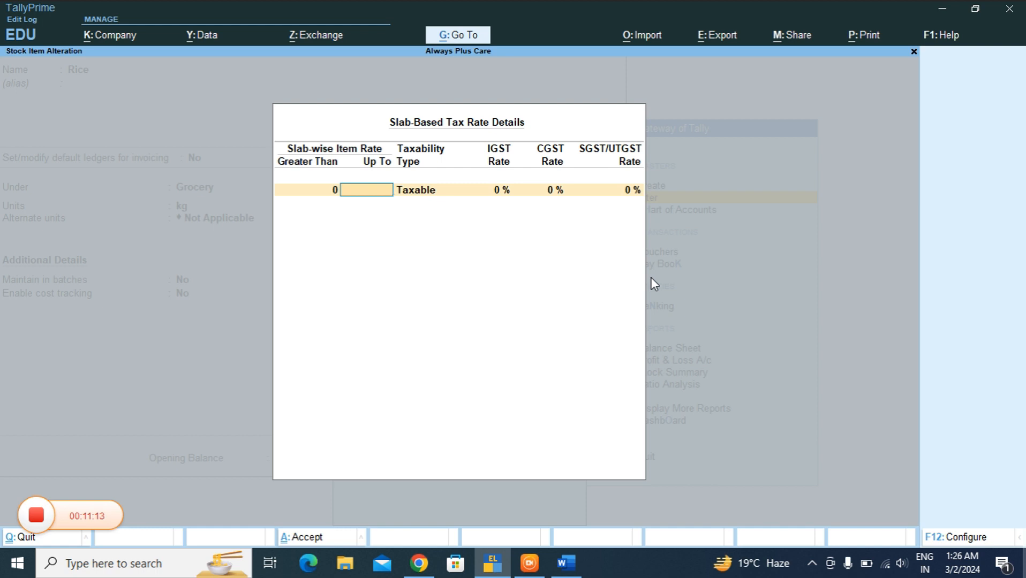
{"action": "key", "text": "Escape"}
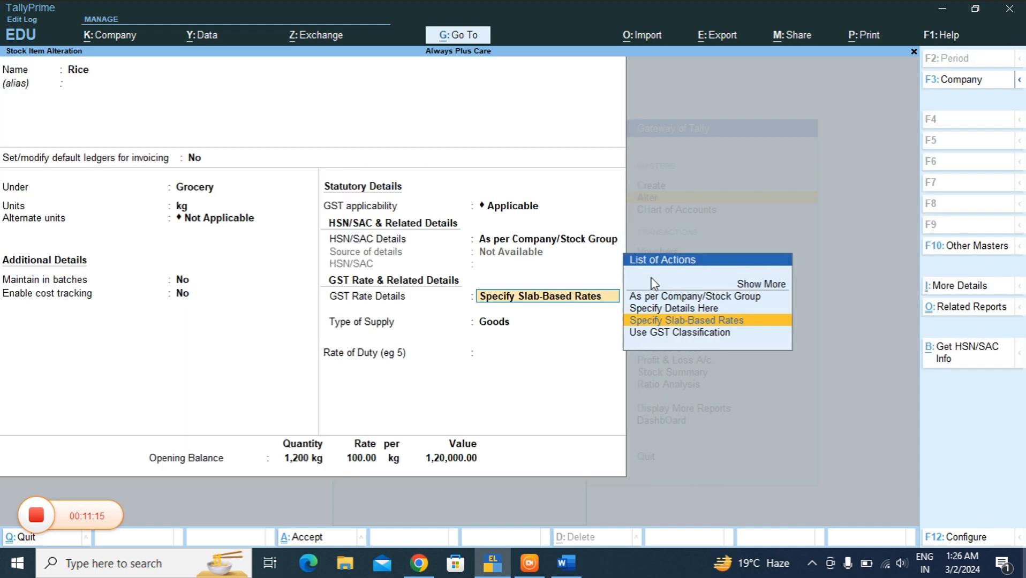
- Specify Rice's GST rate details at item level as Taxable with 5% IGST, split into 2.50% CGST and 2.50% SGST/UTGST
{"action": "key", "text": "Up"}
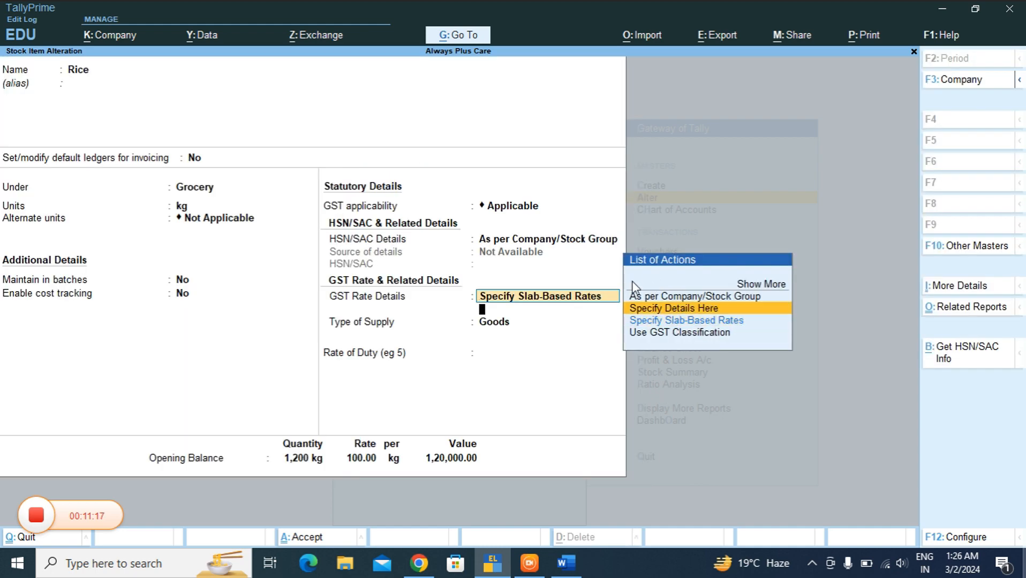
{"action": "key", "text": "Return"}
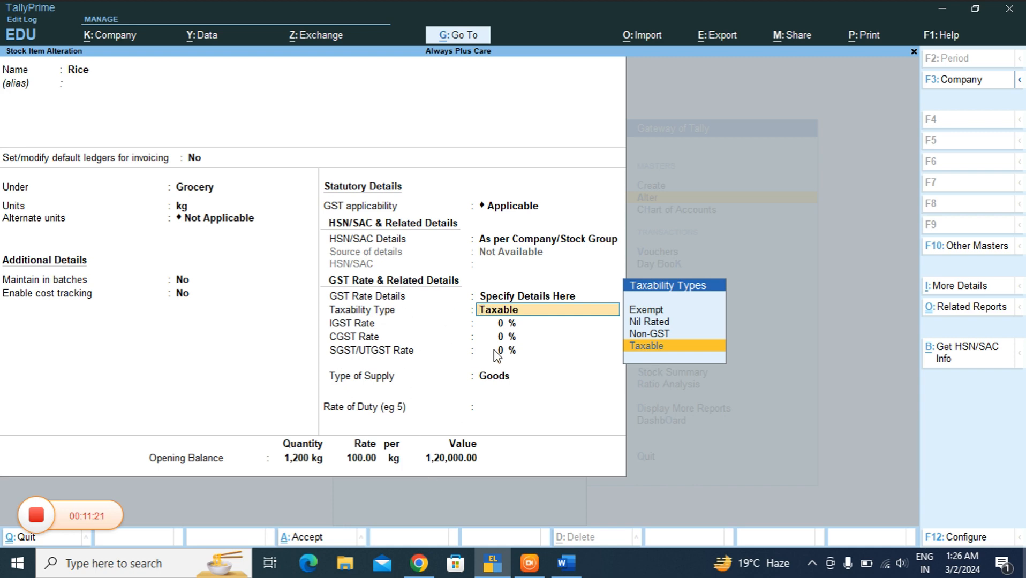
{"action": "key", "text": "Return"}
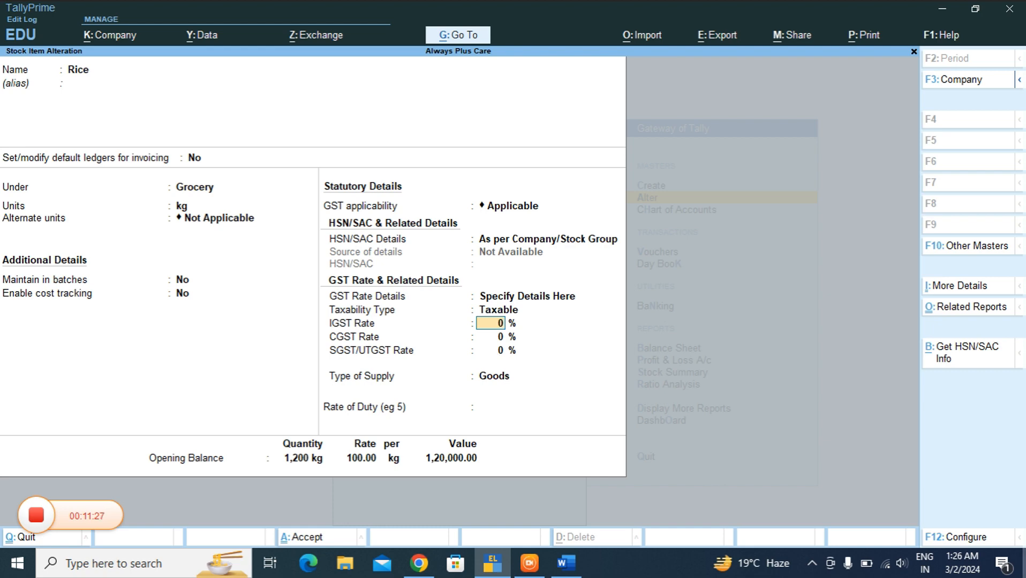
{"action": "type", "text": "5"}
{"action": "key", "text": "Return"}
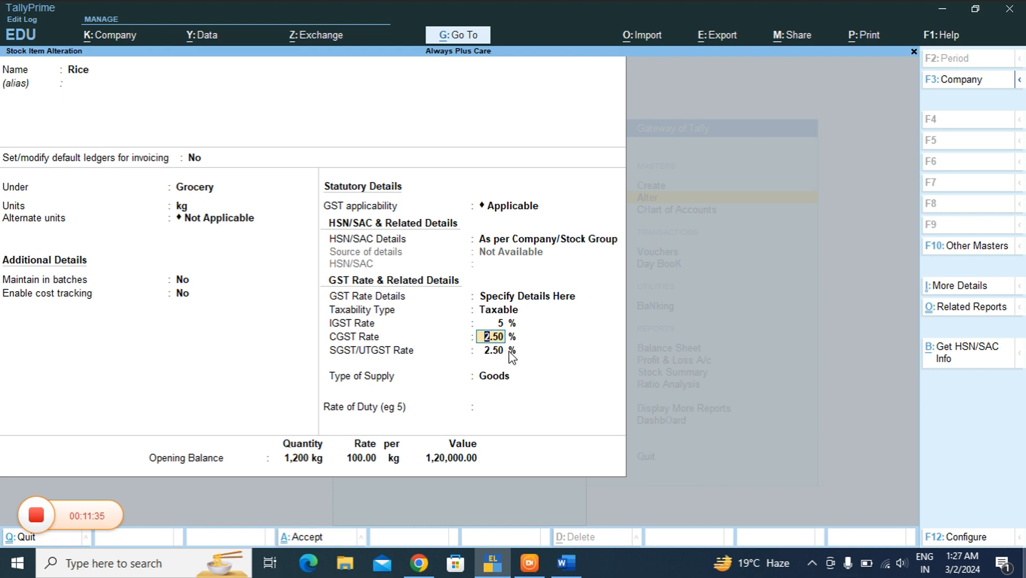
{"action": "key", "text": "Return"}
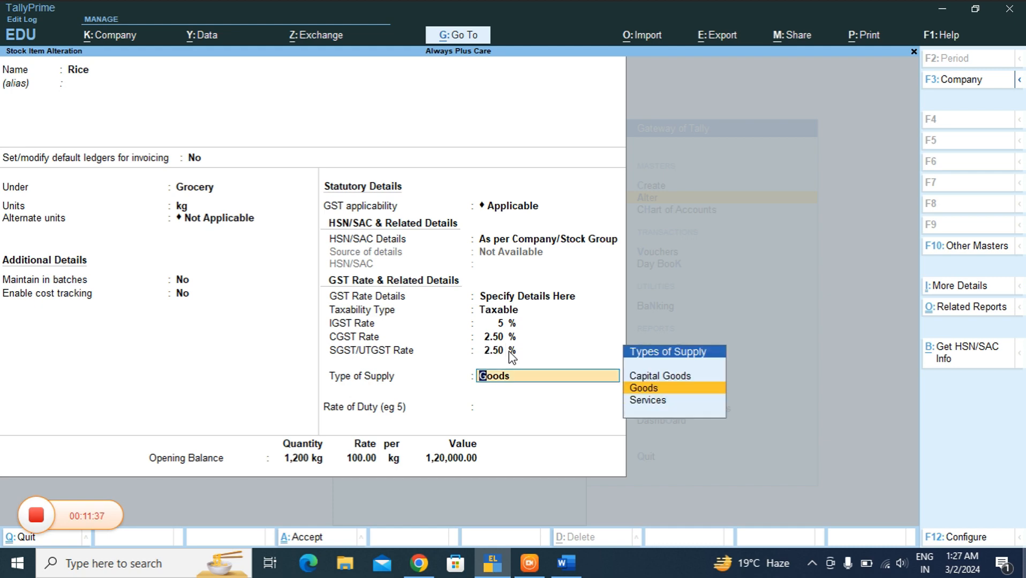
- Keep Rice's supply type as Goods and its opening balance, accept the master without updating vouchers, and return to the Gateway of Tally
{"action": "key", "text": "Return"}
{"action": "key", "text": "Return"}
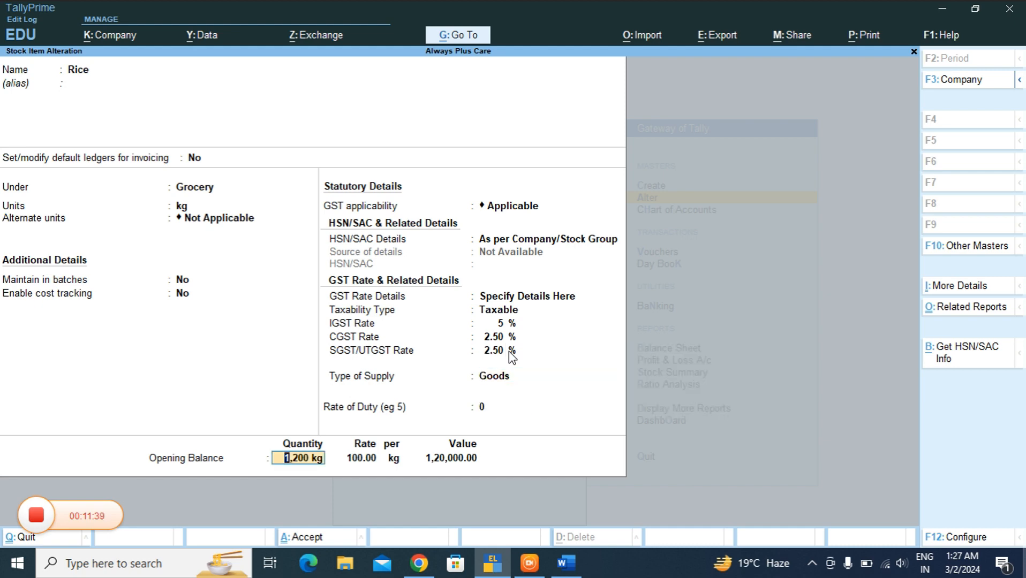
{"action": "key", "text": "Return"}
{"action": "key", "text": "Return"}
{"action": "key", "text": "Return"}
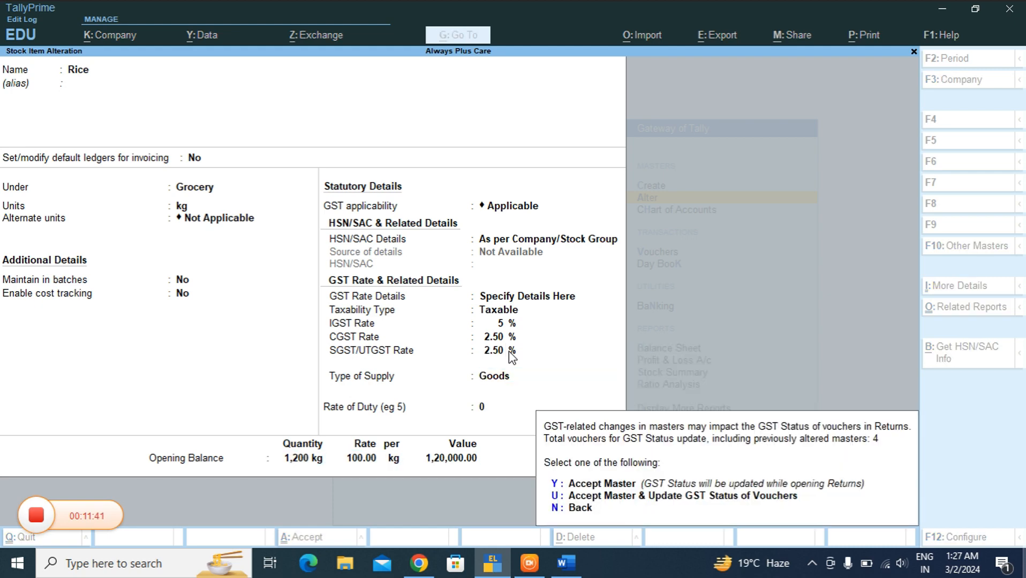
{"action": "key", "text": "y"}
{"action": "key", "text": "Escape"}
{"action": "key", "text": "Escape"}
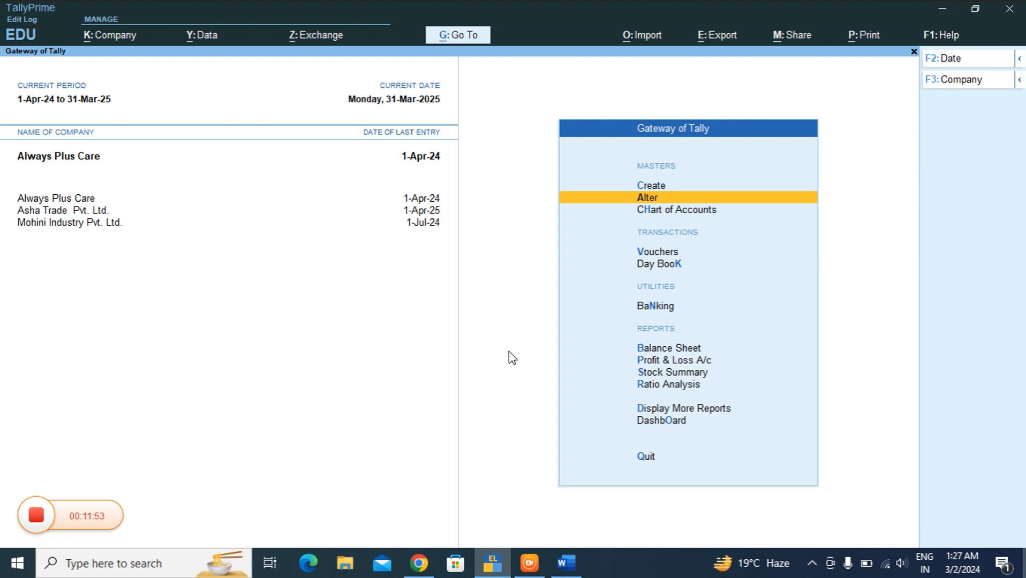
- Start creating a new ledger and enter the party's name, leaving the alias blank
{"action": "key", "text": "Up"}
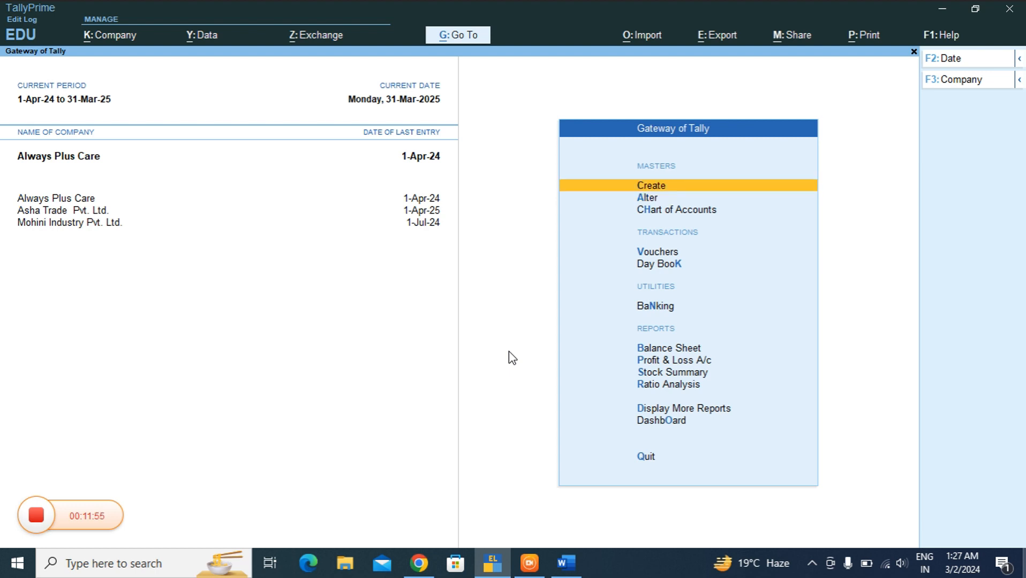
{"action": "key", "text": "Return"}
{"action": "key", "text": "Down"}
{"action": "key", "text": "Return"}
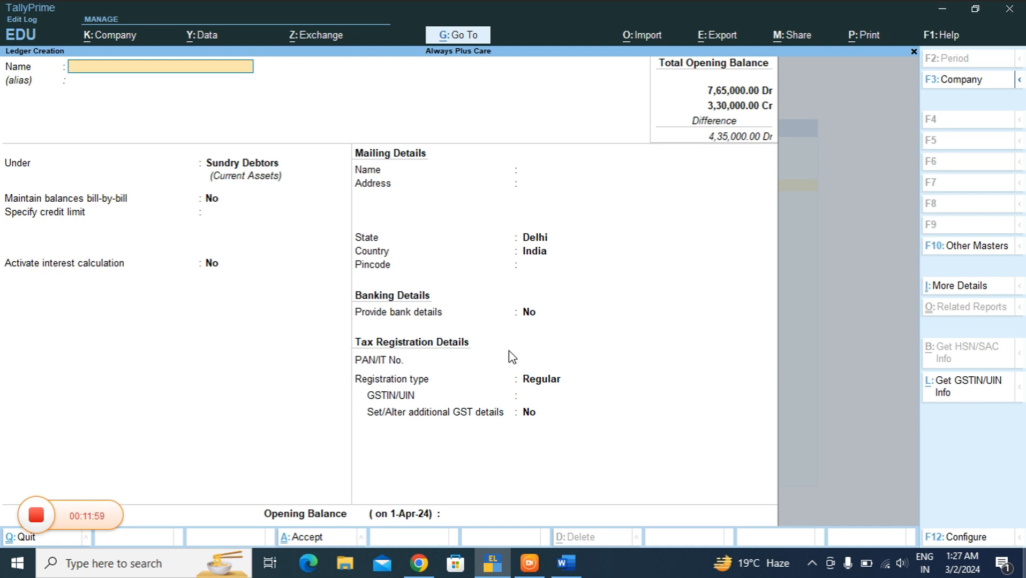
{"action": "type", "text": "Rajveer"}
{"action": "key", "text": "Return"}
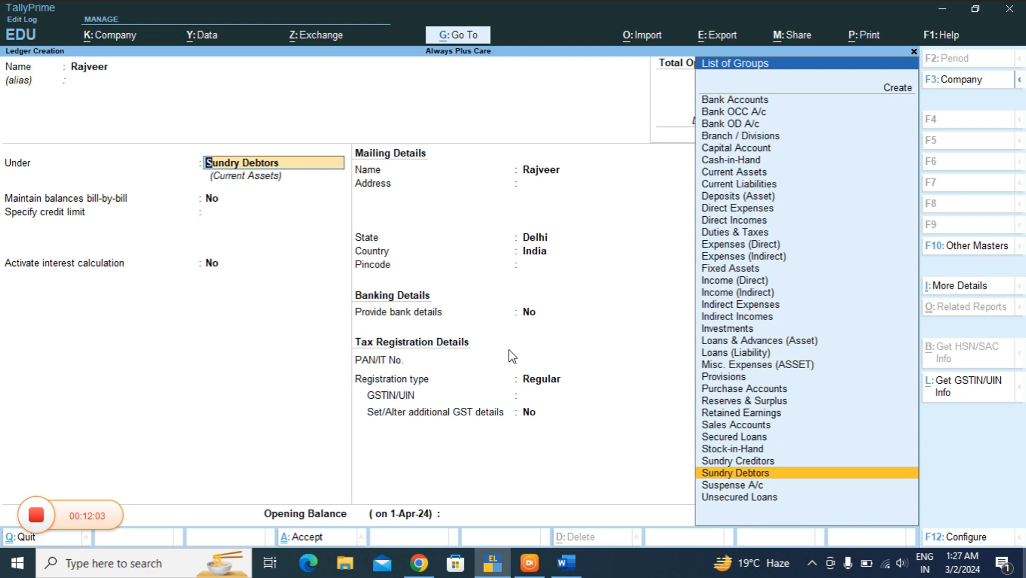
- Keep the party ledger under Sundry Debtors with bill-by-bill balances and bank details at No, state Delhi, and no address
{"action": "key", "text": "Return"}
{"action": "key", "text": "Return"}
{"action": "key", "text": "Return"}
{"action": "key", "text": "Return"}
{"action": "key", "text": "Return"}
{"action": "key", "text": "Return"}
{"action": "key", "text": "Return"}
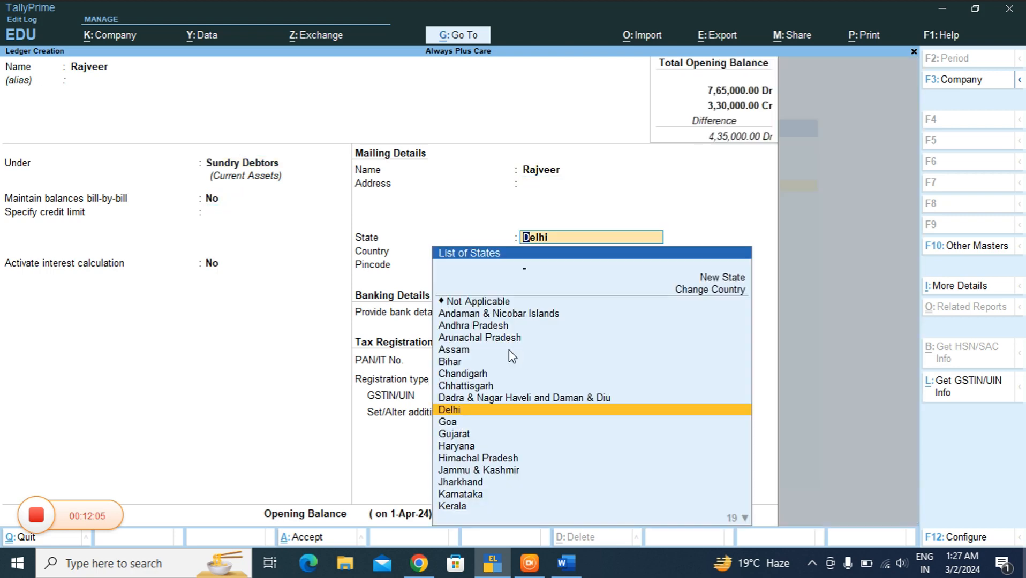
{"action": "key", "text": "Return"}
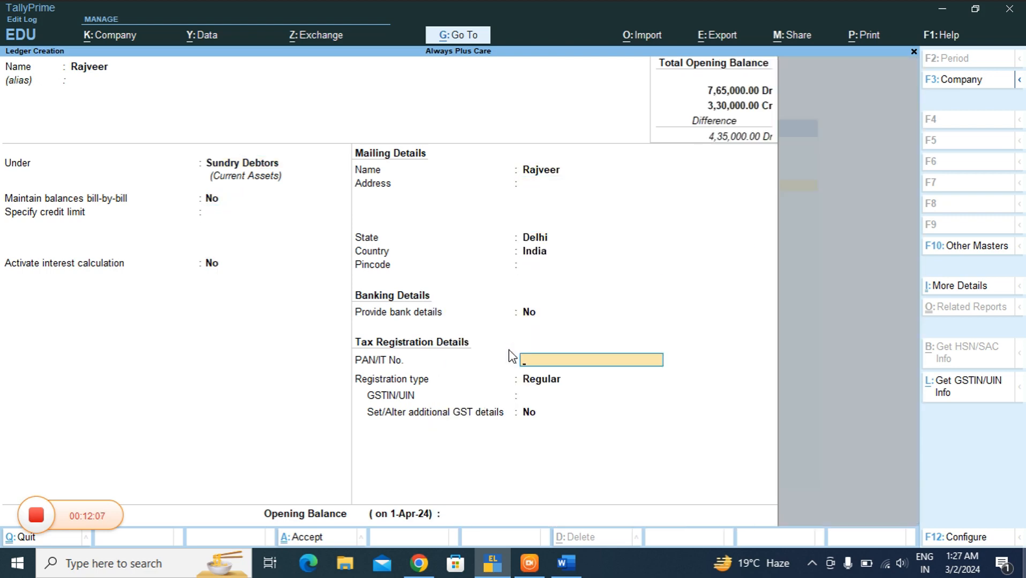
- Leave the party's PAN/IT number blank, keep the registration type as Regular, and leave the GSTIN/UIN blank
{"action": "key", "text": "Return"}
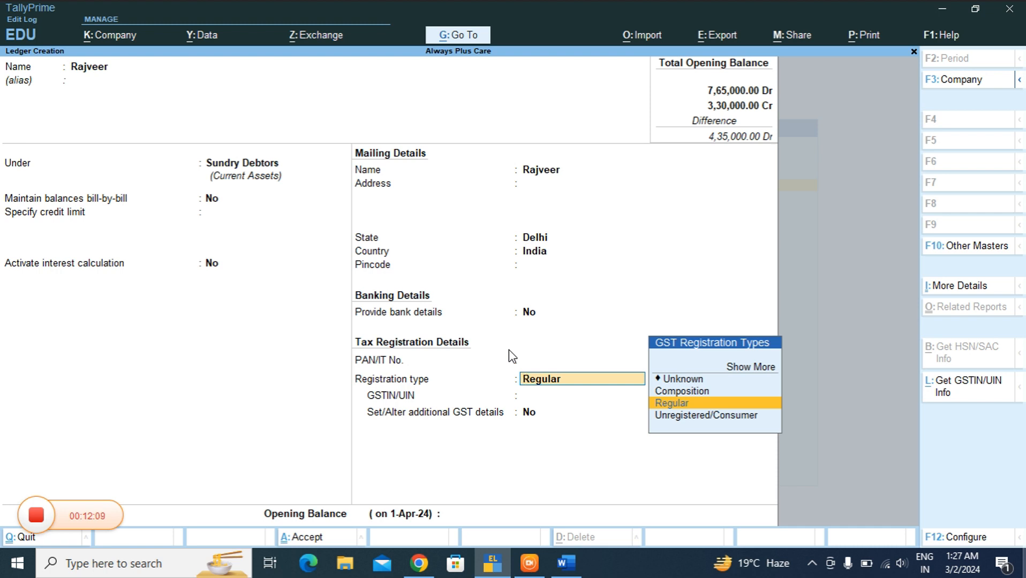
{"action": "key", "text": "Up"}
{"action": "key", "text": "Down"}
{"action": "key", "text": "Down"}
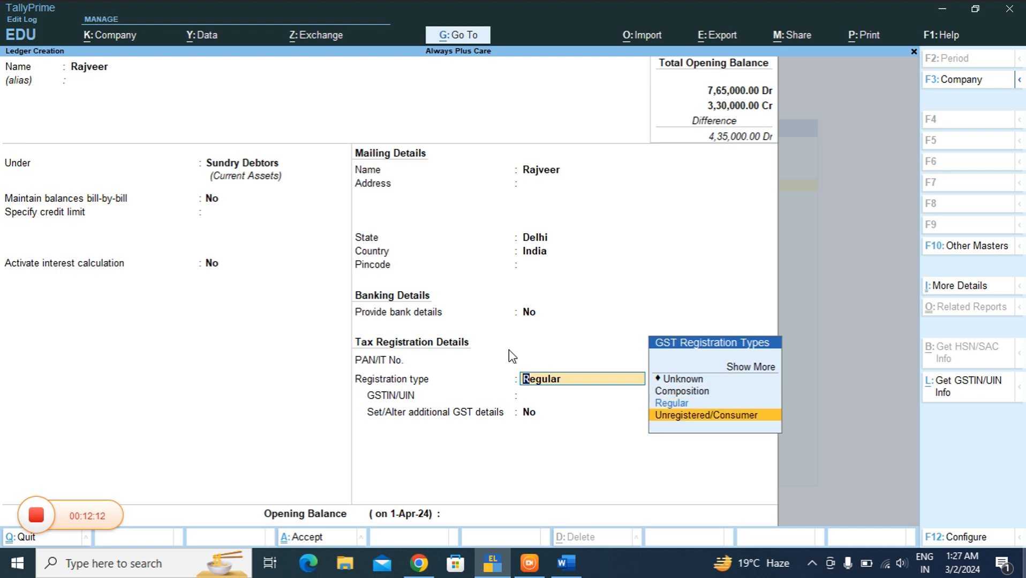
{"action": "key", "text": "Up"}
{"action": "key", "text": "Return"}
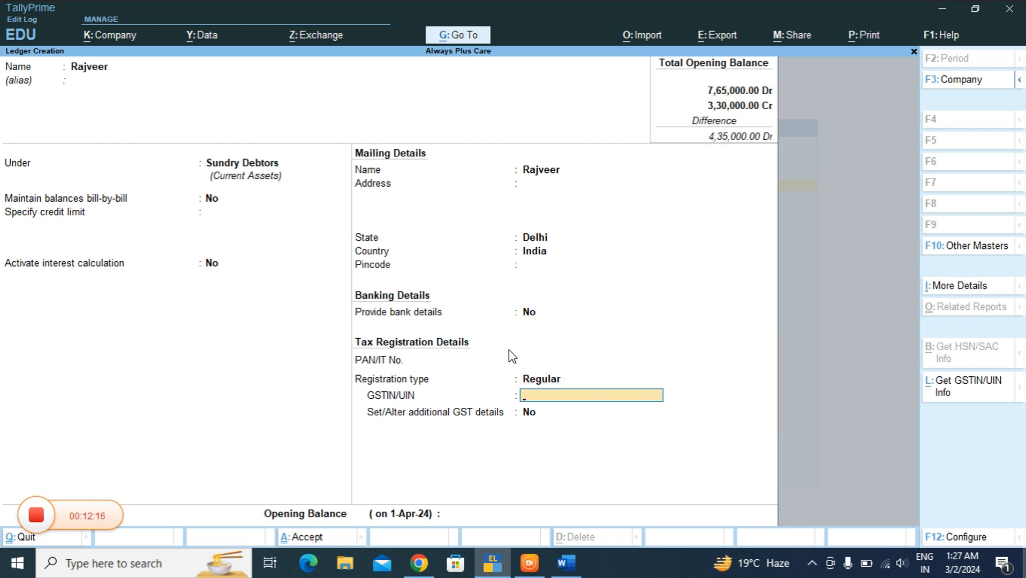
{"action": "key", "text": "Return"}
{"action": "key", "text": "Return"}
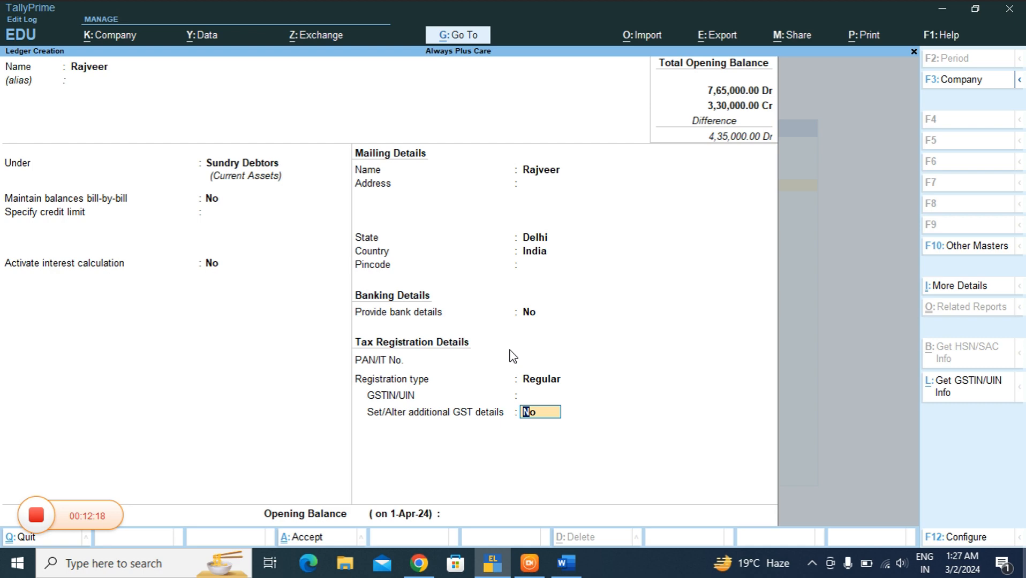
- Enable additional GST details for the party, with Delhi as place of supply for outwards and No for being a transporter
{"action": "type", "text": "yes"}
{"action": "key", "text": "Return"}
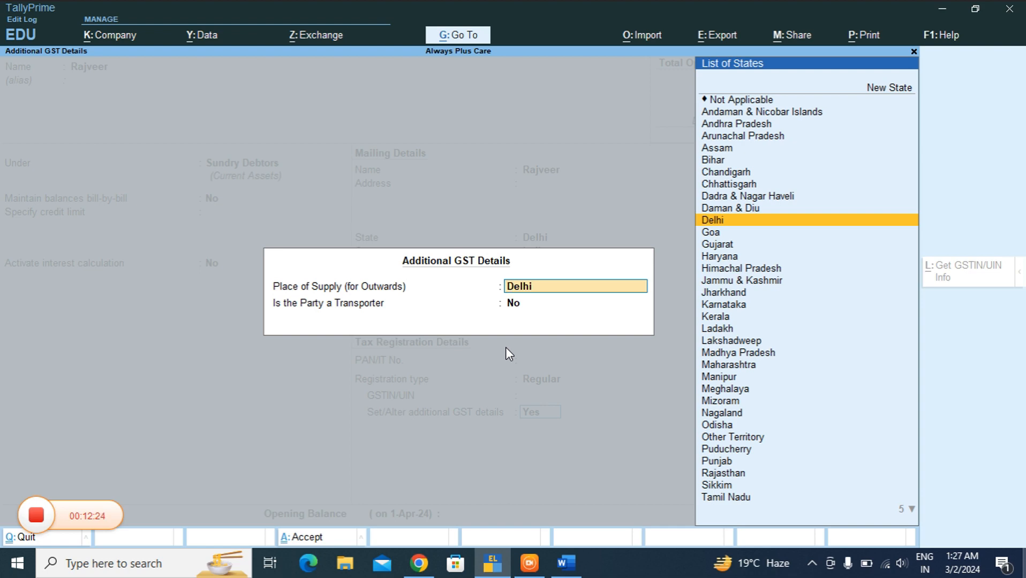
{"action": "key", "text": "Return"}
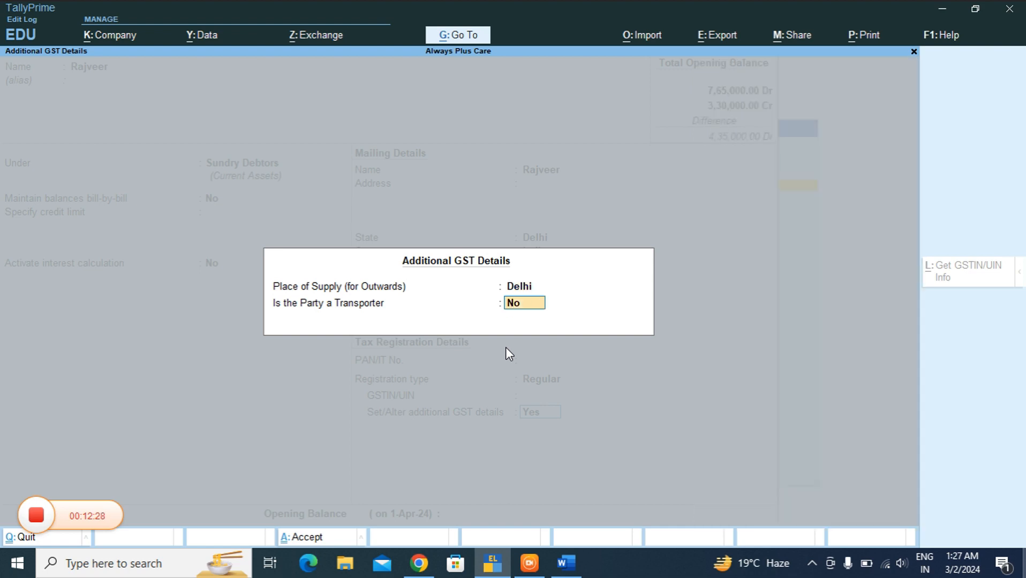
{"action": "key", "text": "Return"}
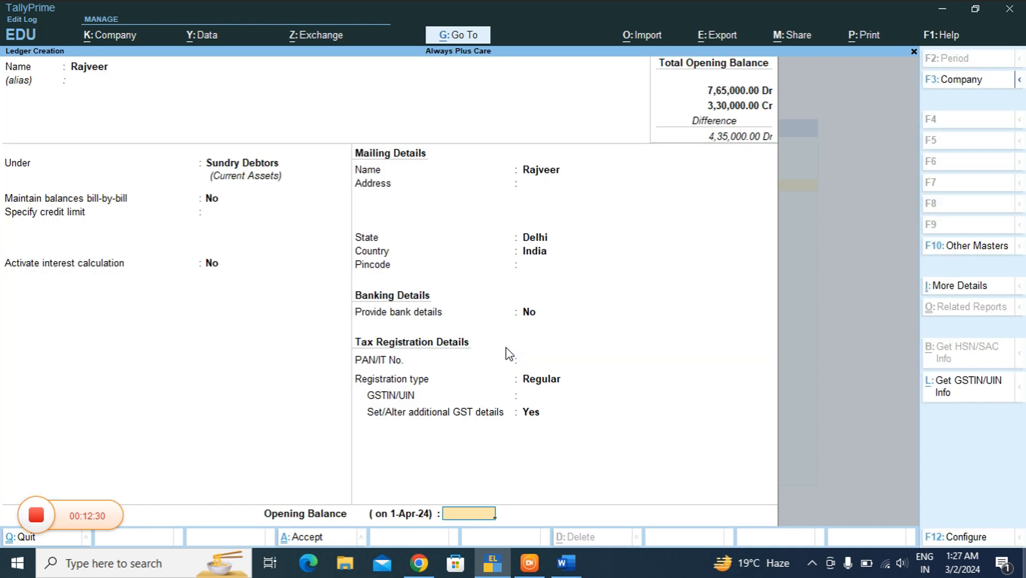
- Leave the opening balance empty, accept the party ledger, and return to the Gateway of Tally
{"action": "key", "text": "Return"}
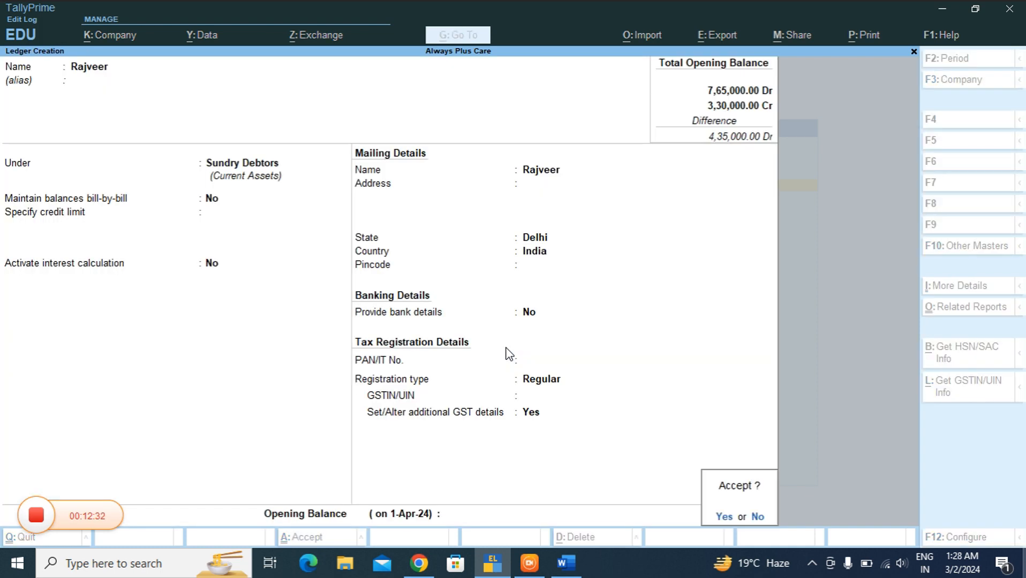
{"action": "key", "text": "y"}
{"action": "key", "text": "Escape"}
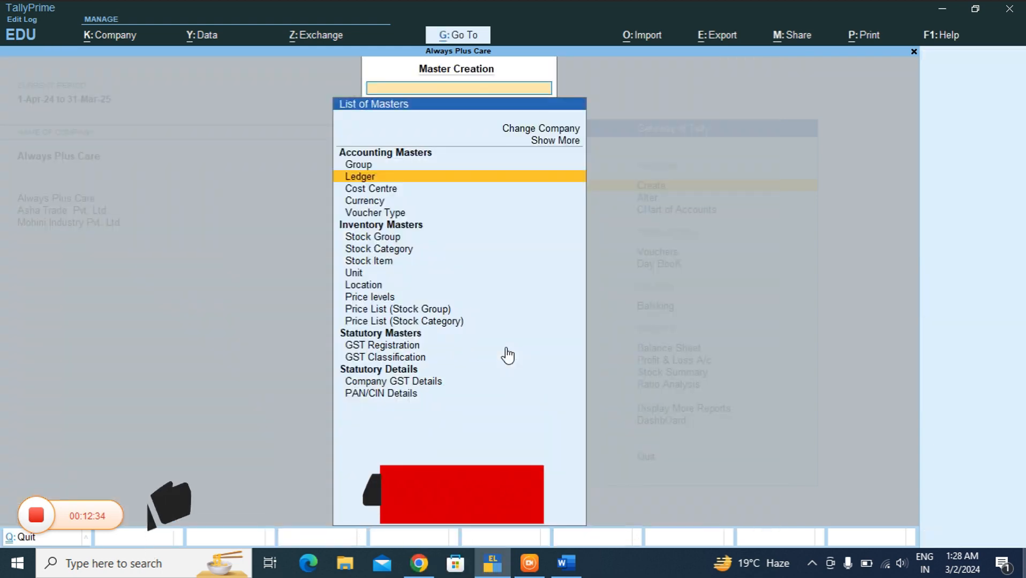
{"action": "key", "text": "Escape"}
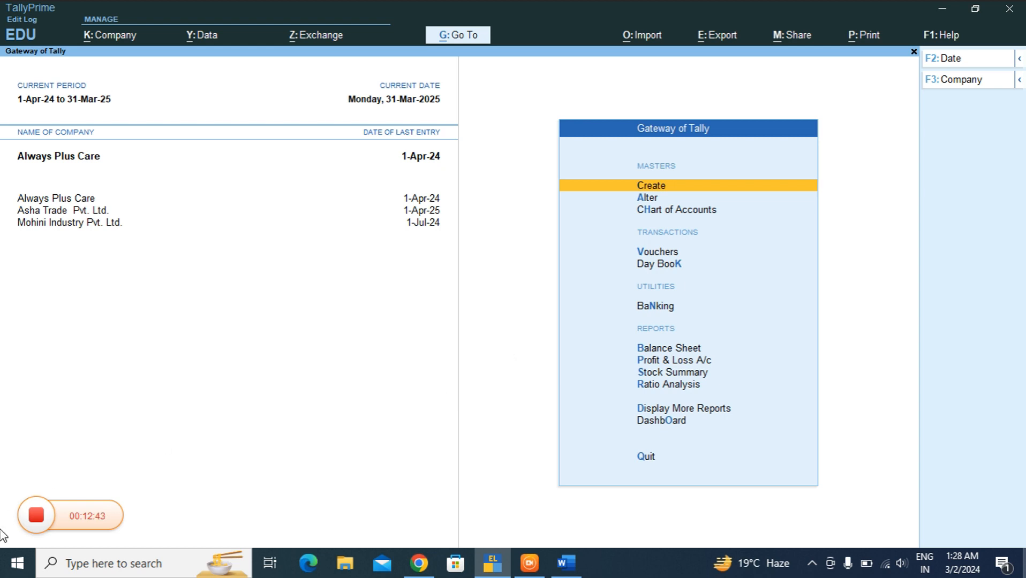
{"action": "left_click", "coordinate": [36, 515]}
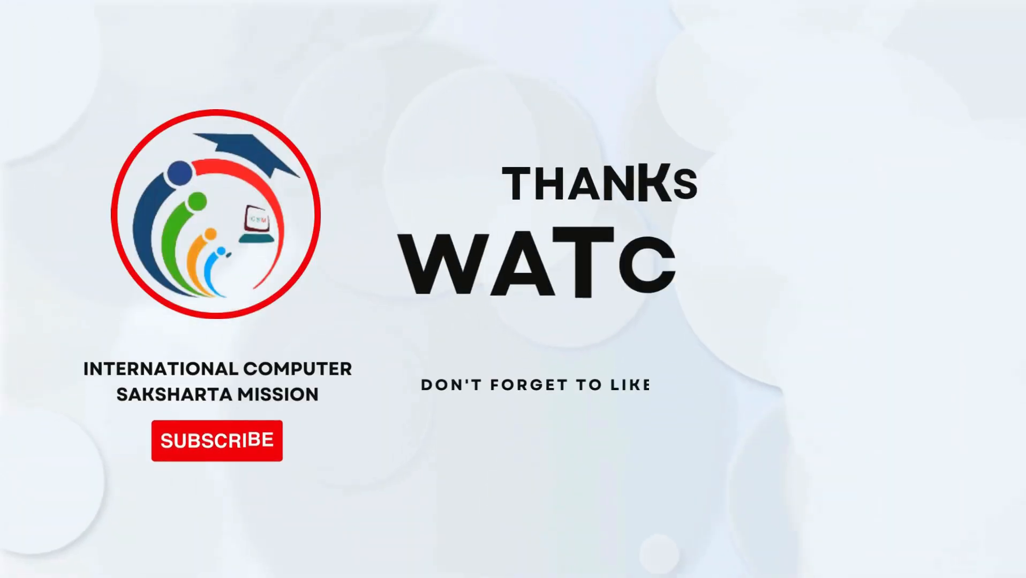